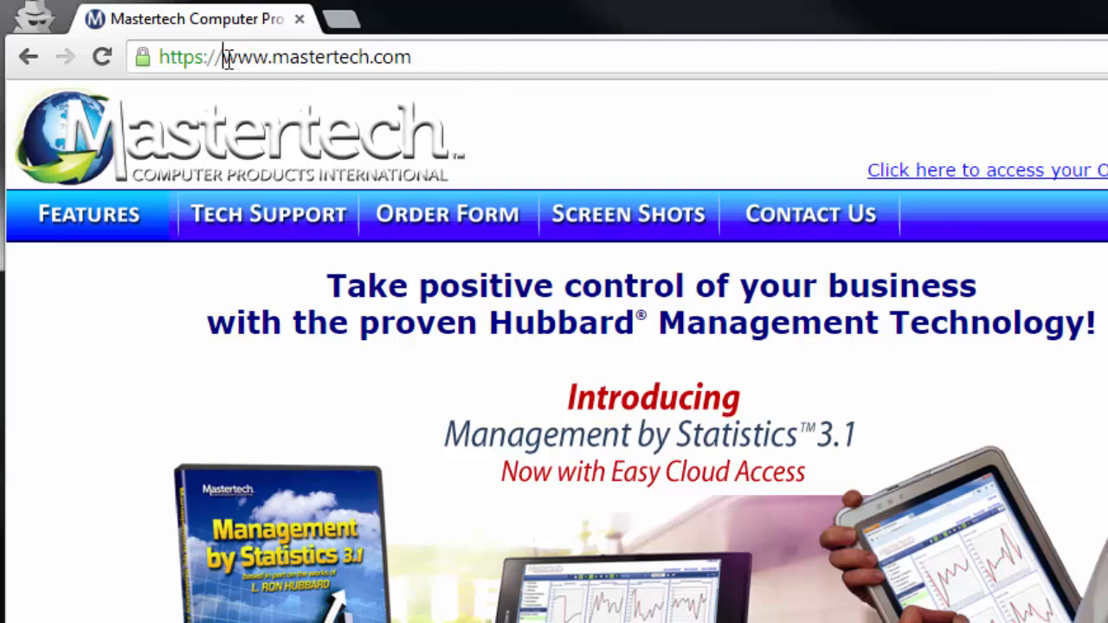
Open the updates download page for upgrading version 3.0 to 3.1 from the Mastertech technical support page
left_click_drag(227, 57, 430, 67)
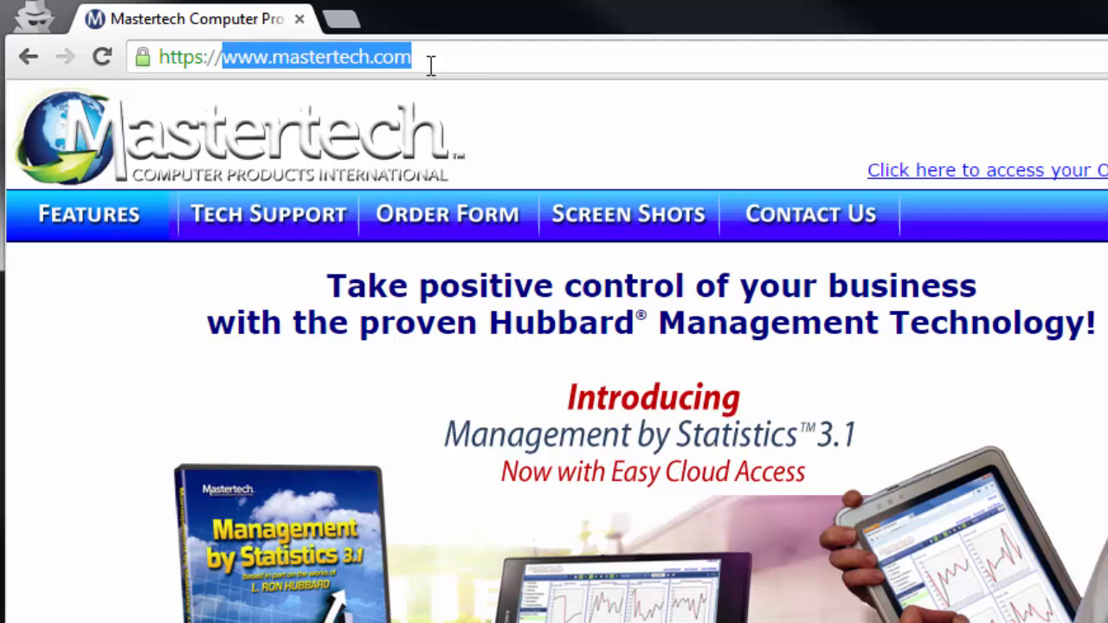
left_click(426, 62)
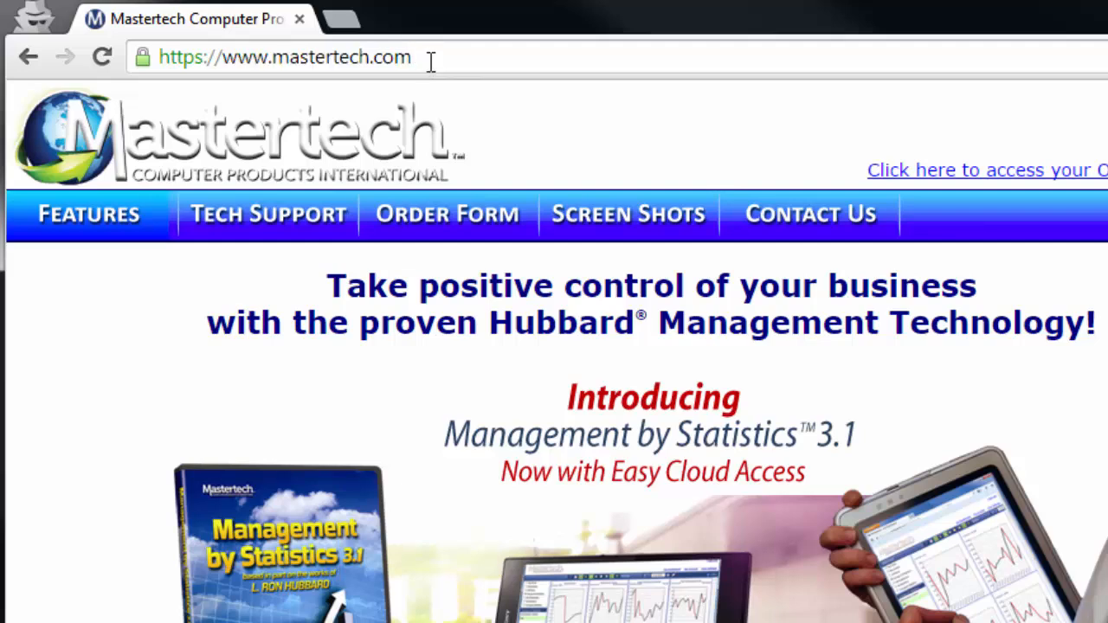
left_click(295, 232)
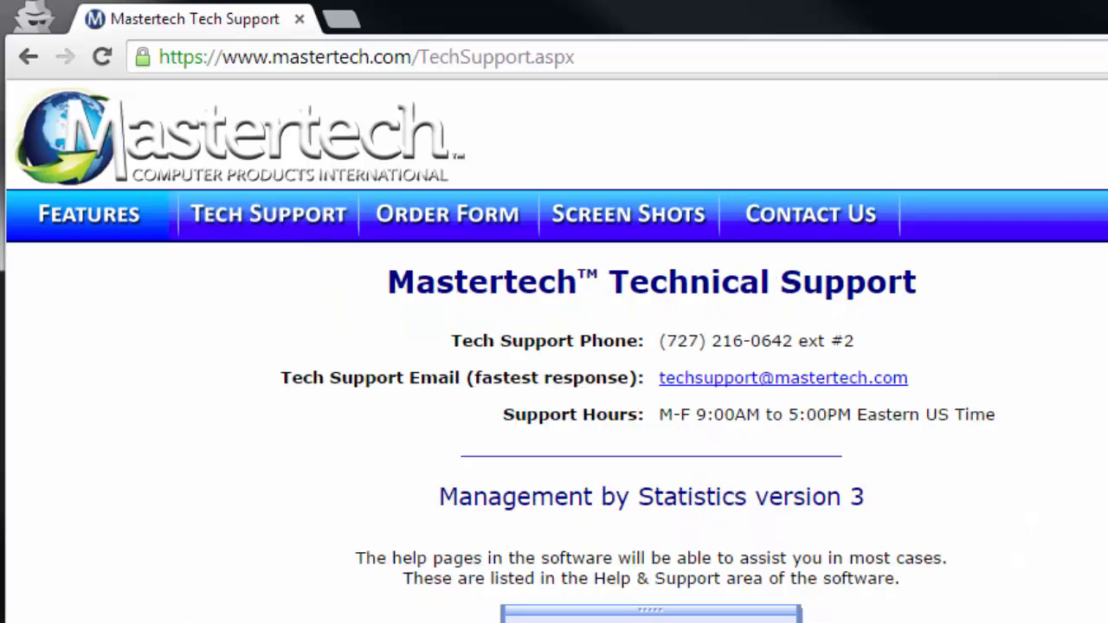
scroll(556, 351, "down", 1)
scroll(722, 467, "down", 6)
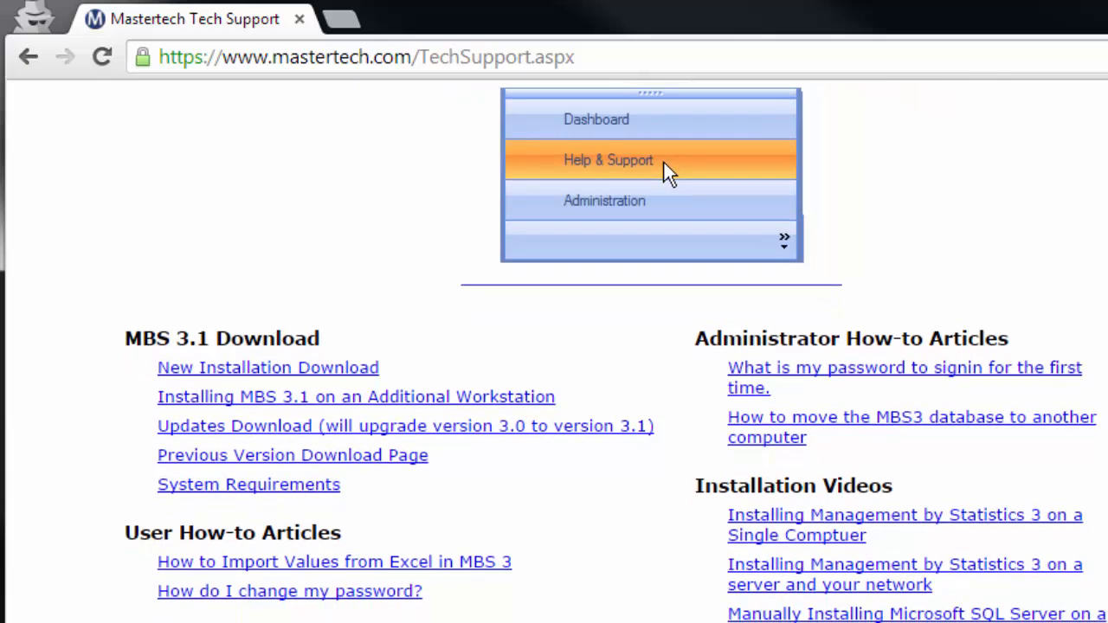
left_click_drag(126, 339, 320, 340)
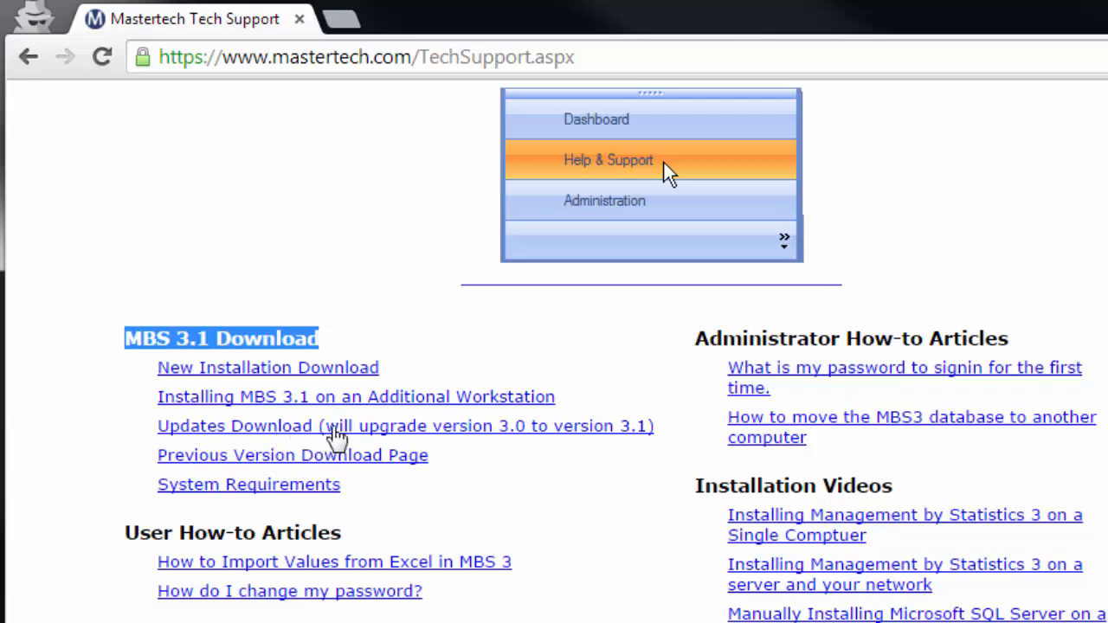
left_click(338, 428)
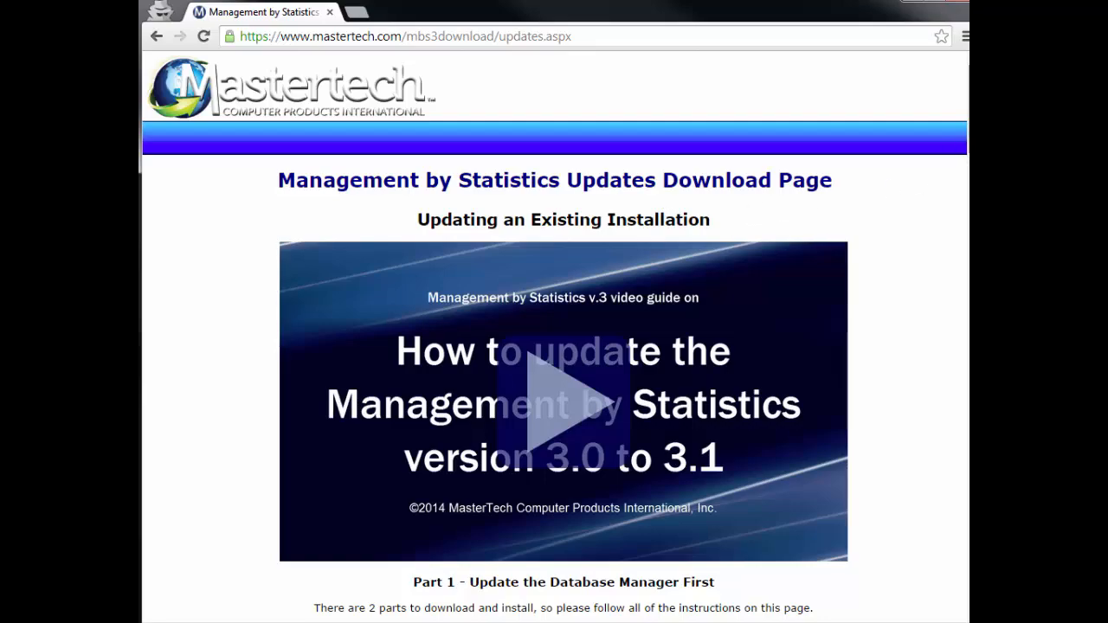
Examine the Part 1 update instructions and the diagrams of single-computer and networked installations
scroll(554, 346, "down", 5)
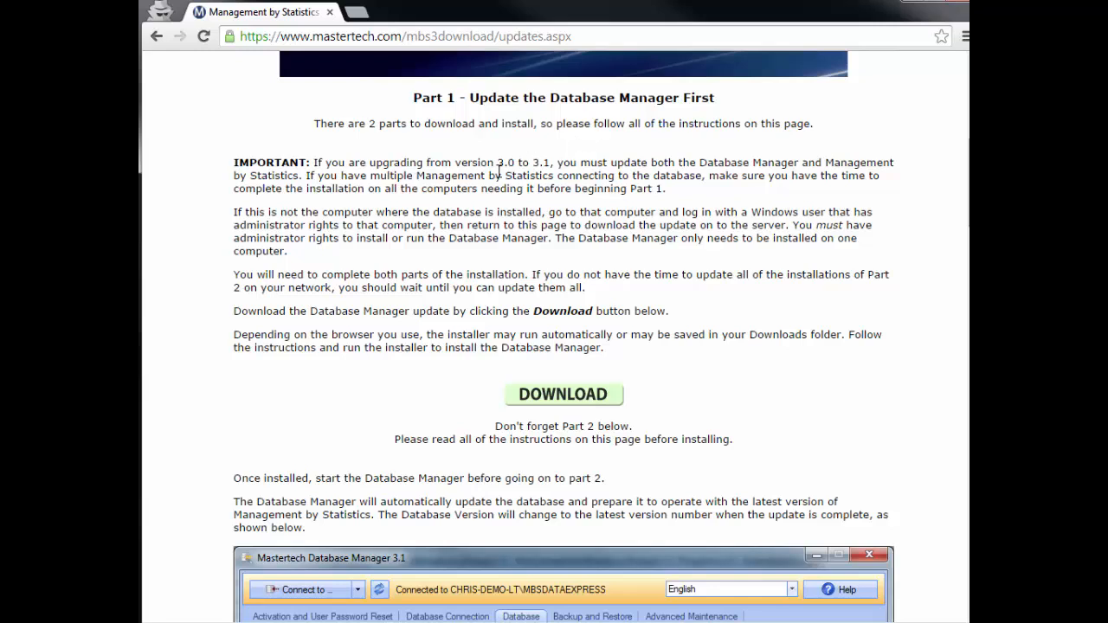
left_click_drag(370, 163, 553, 163)
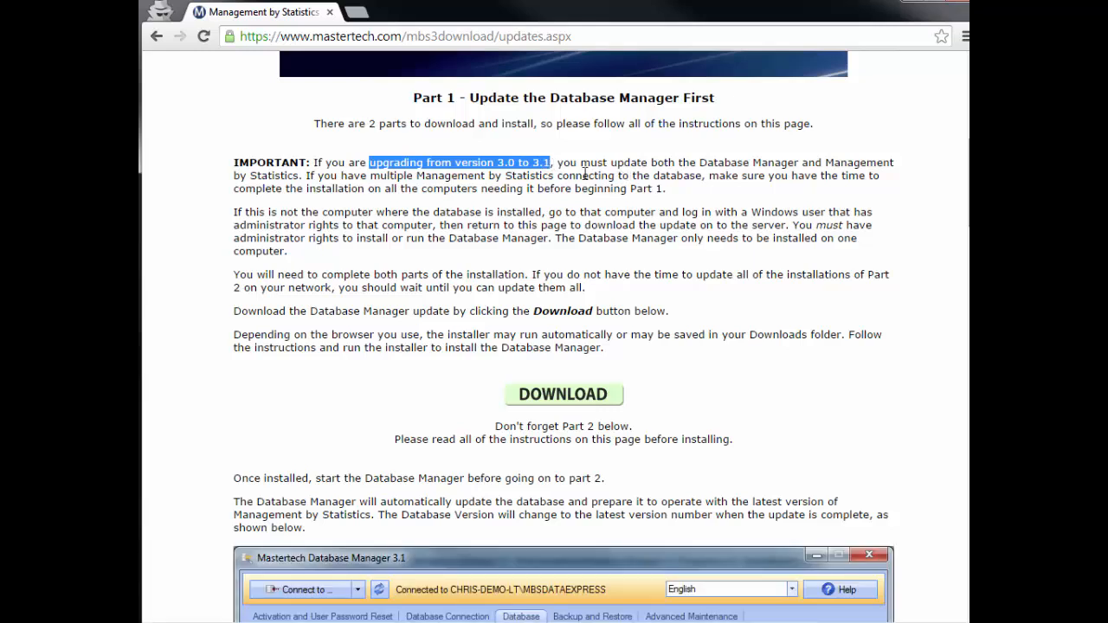
left_click(616, 163)
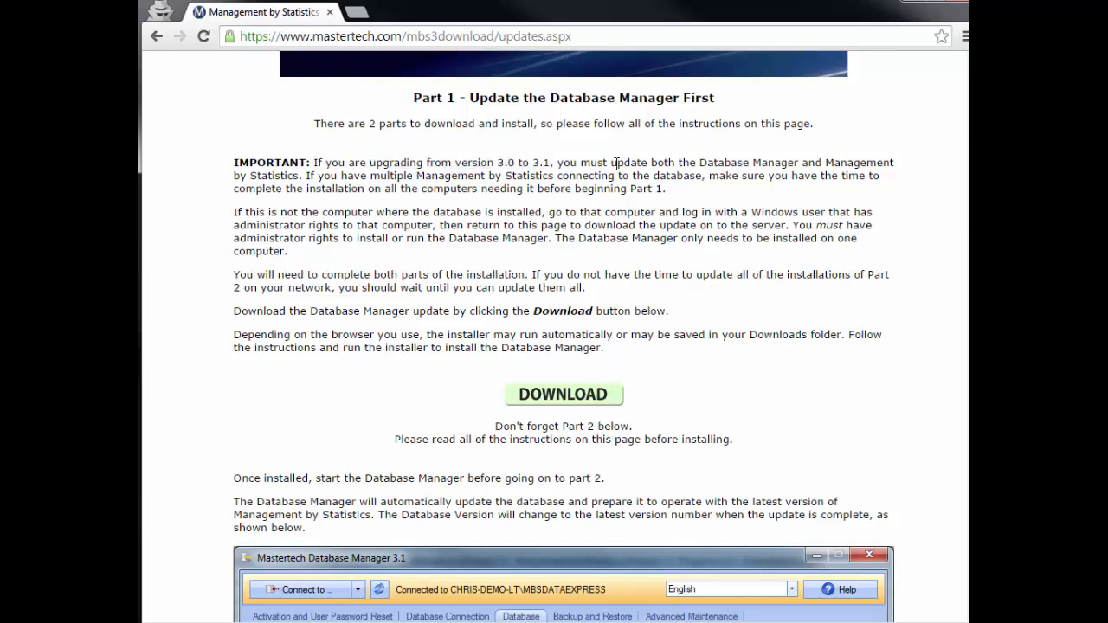
left_click_drag(617, 163, 304, 178)
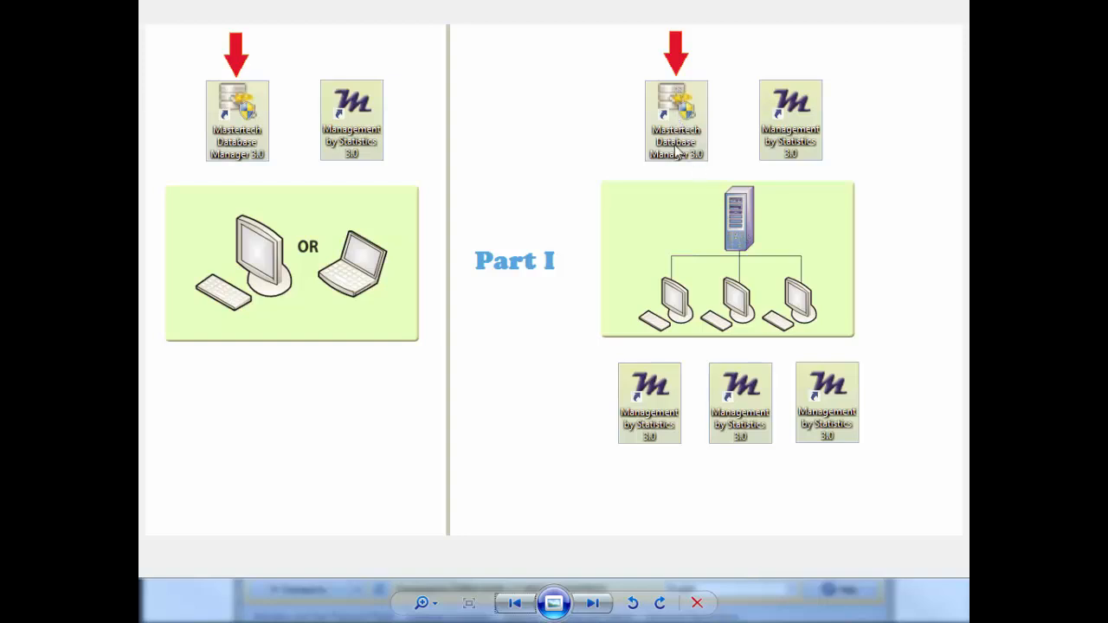
left_click(604, 611)
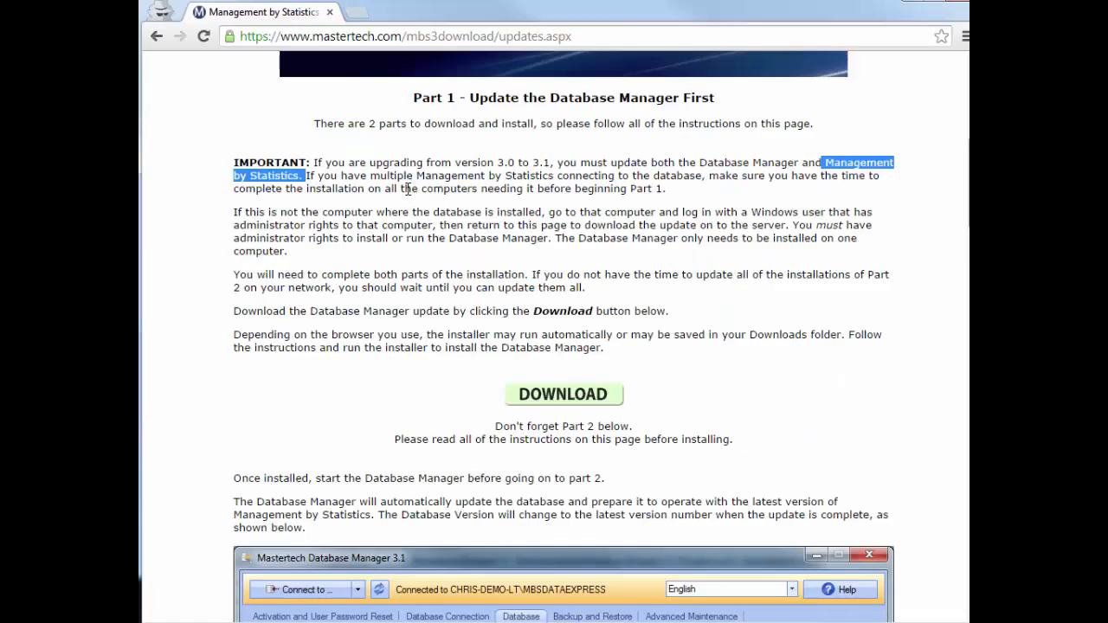
left_click(408, 189)
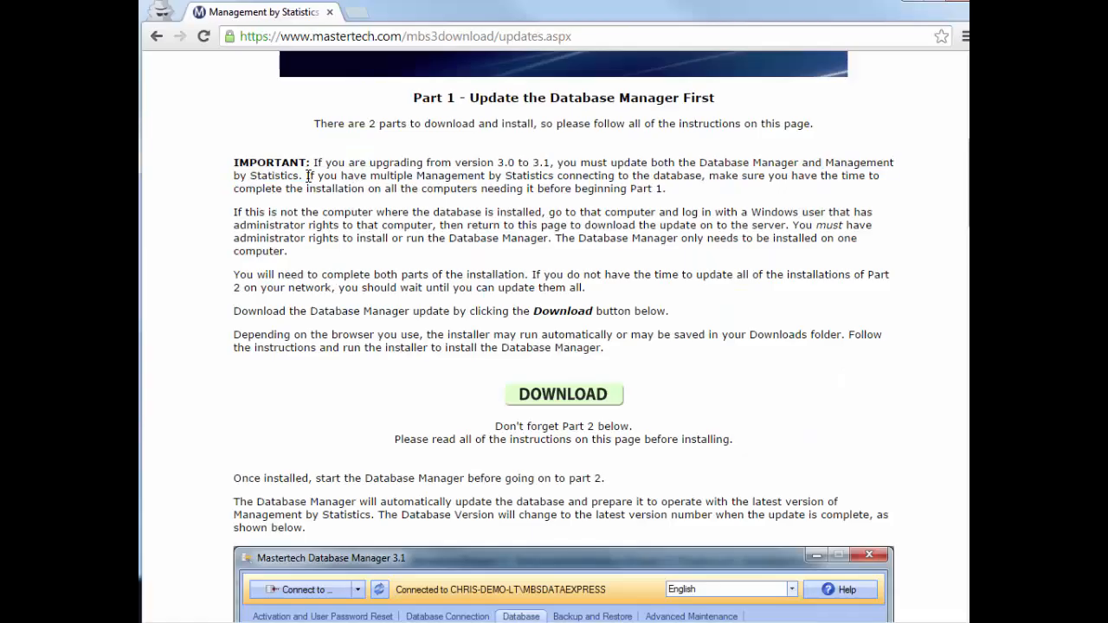
left_click_drag(308, 176, 667, 193)
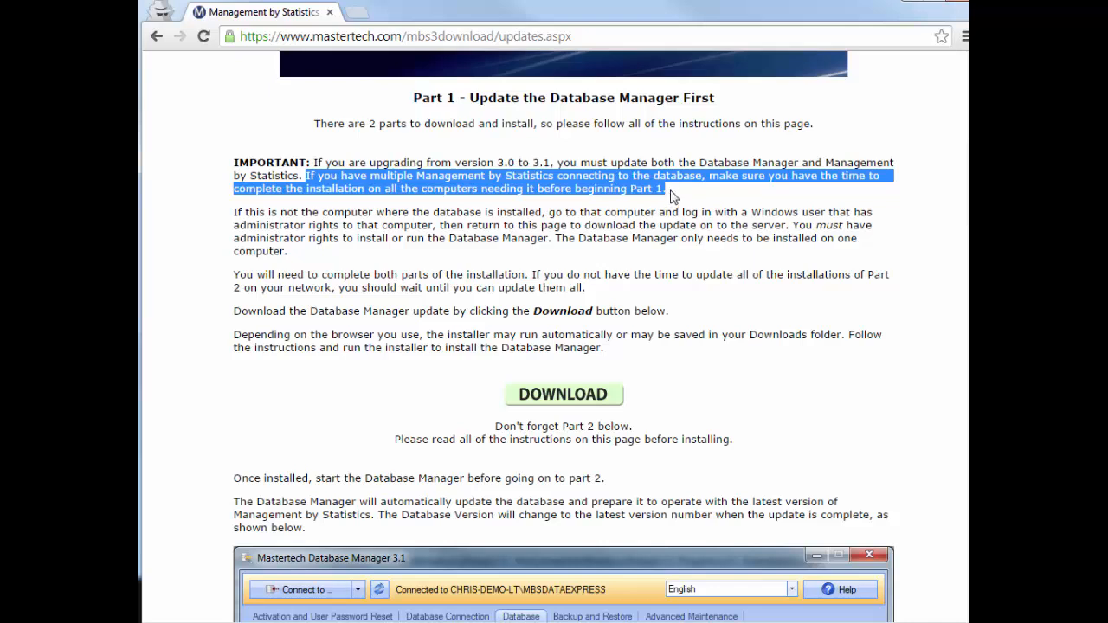
left_click(717, 174)
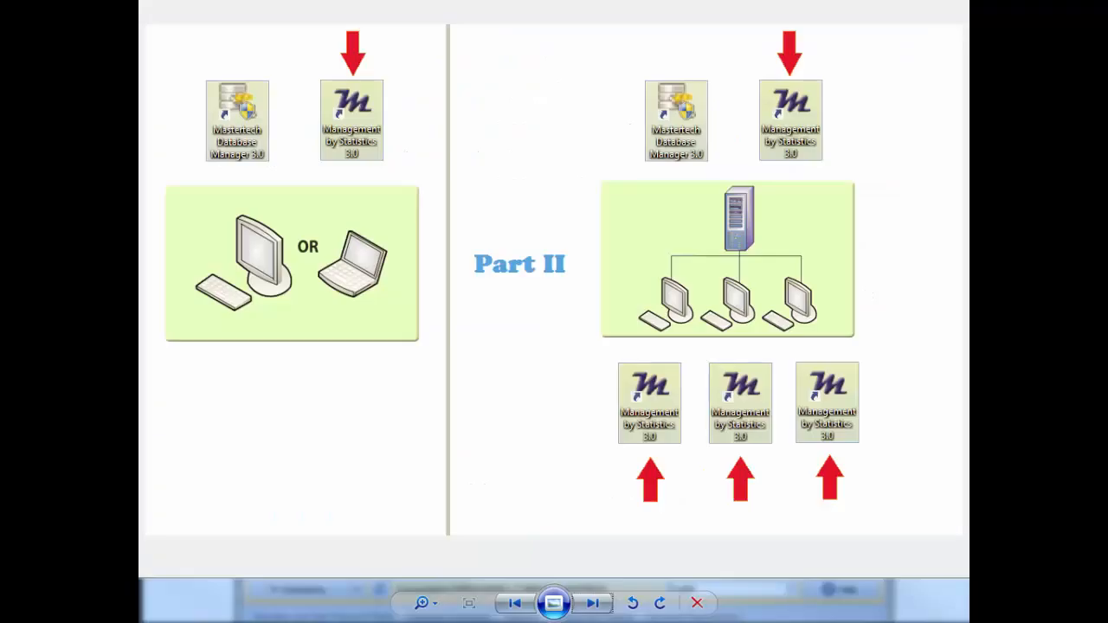
left_click(515, 603)
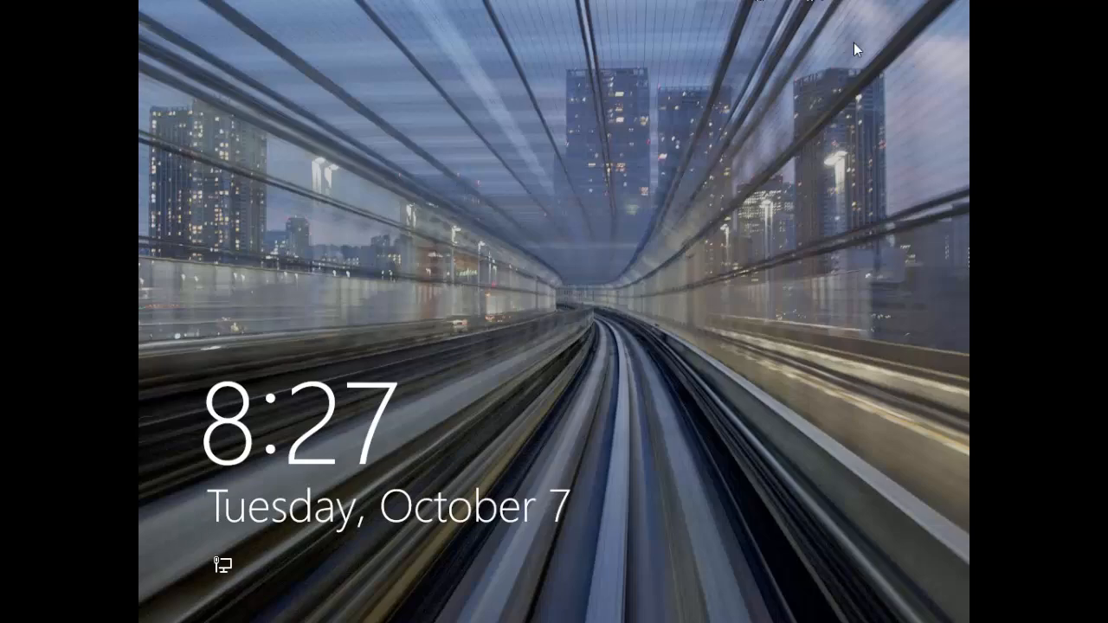
Sign in to Windows as W10-Admin with the account password and launch Management by Statistics 3.0
left_click(647, 166)
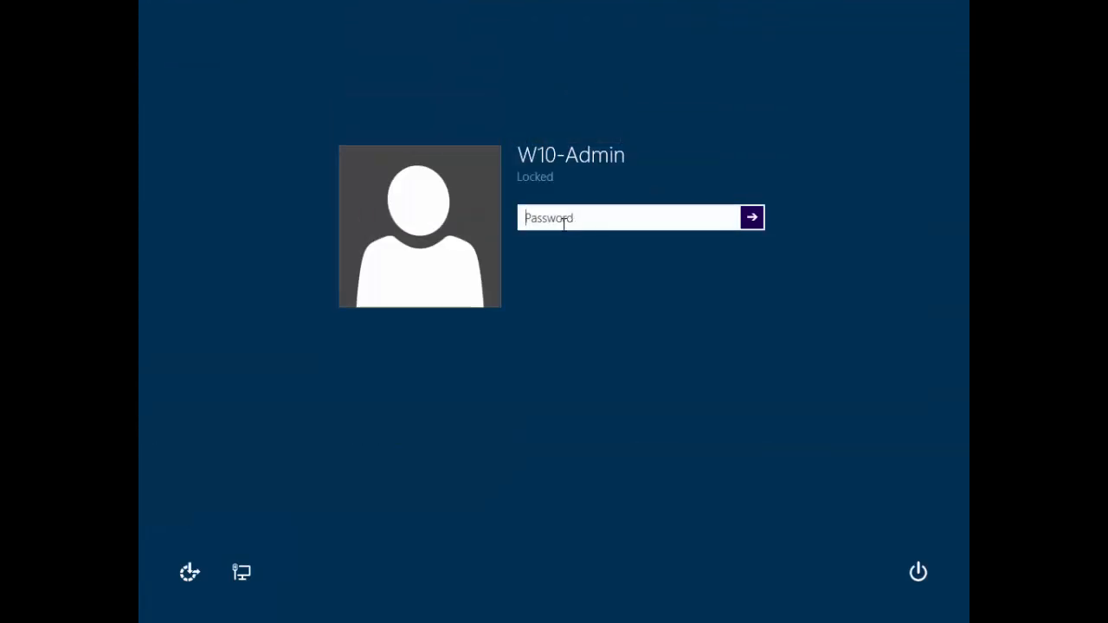
type("*******")
key("Return")
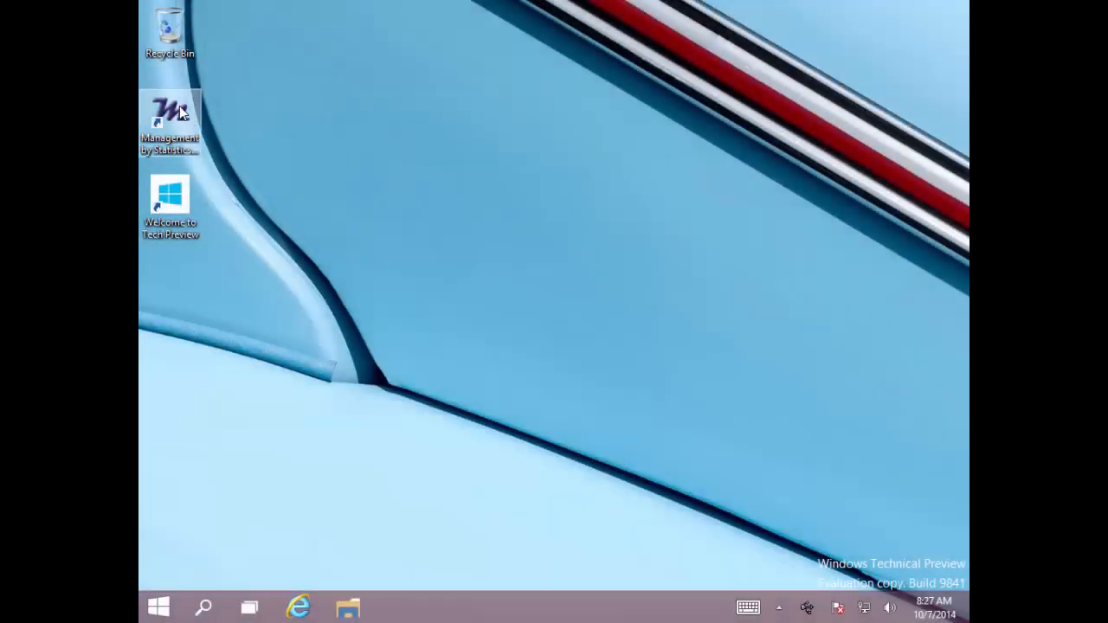
left_click(179, 105)
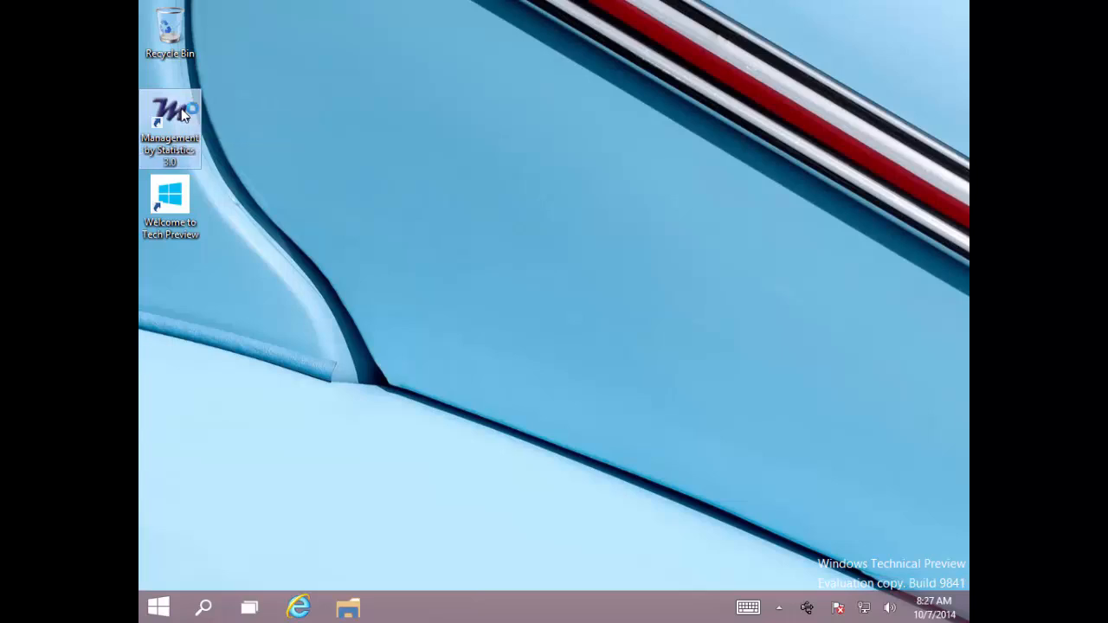
double_click(180, 110)
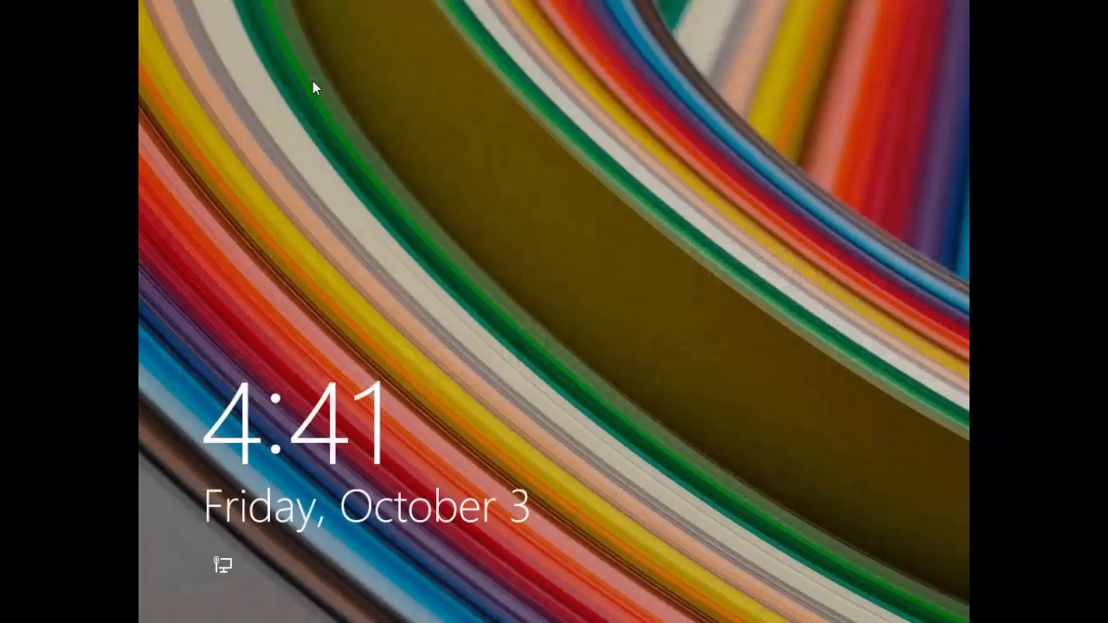
Sign in to the database host as Admin1 with the account password and go to the desktop
left_click(561, 287)
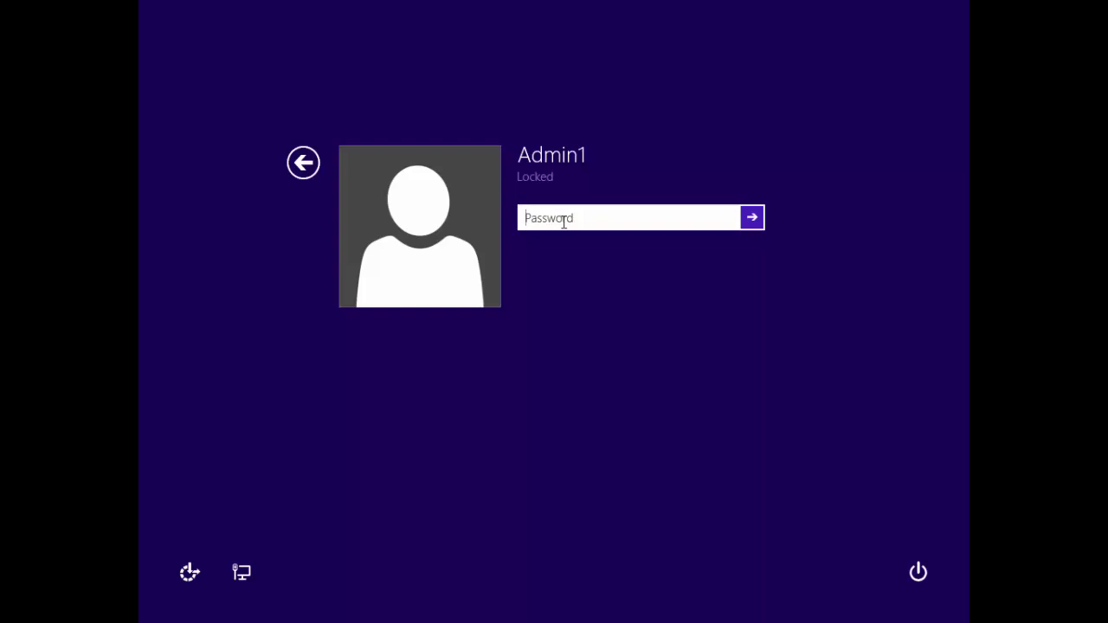
type("******")
key("Return")
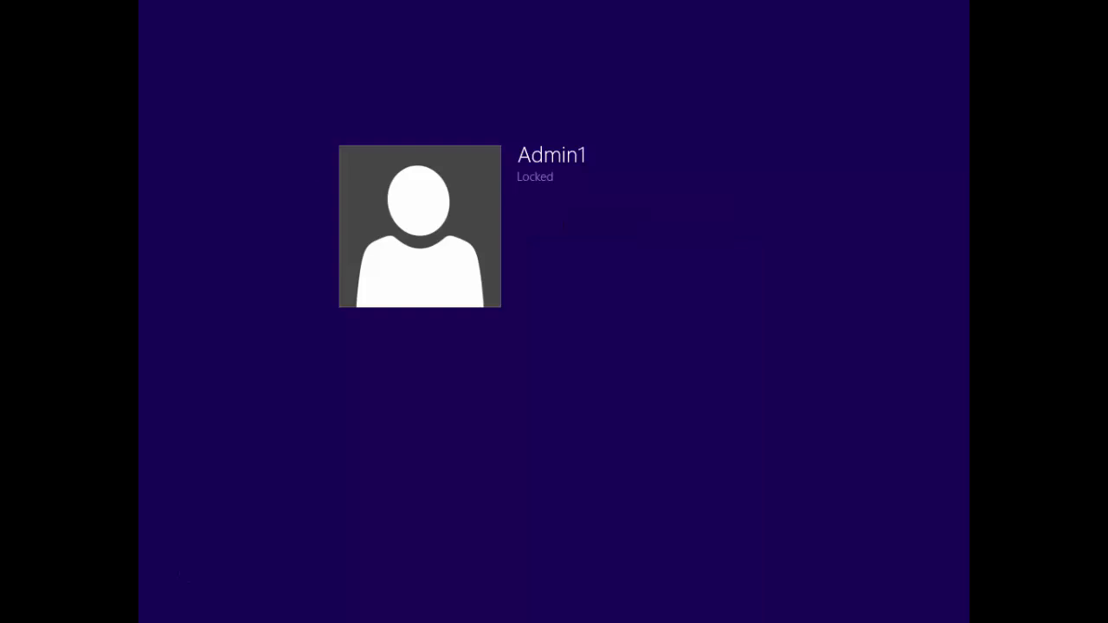
left_click(287, 491)
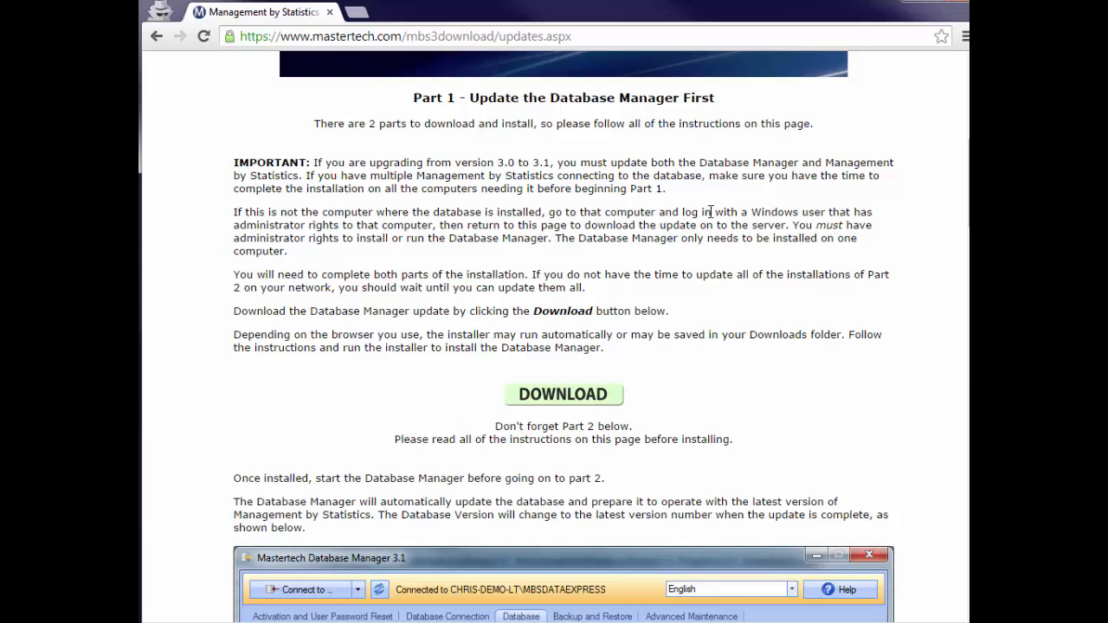
Launch Mastertech Database Manager 3.0 as Admin1, allow it to make changes, and open its Database Connection settings
left_click_drag(684, 211, 437, 225)
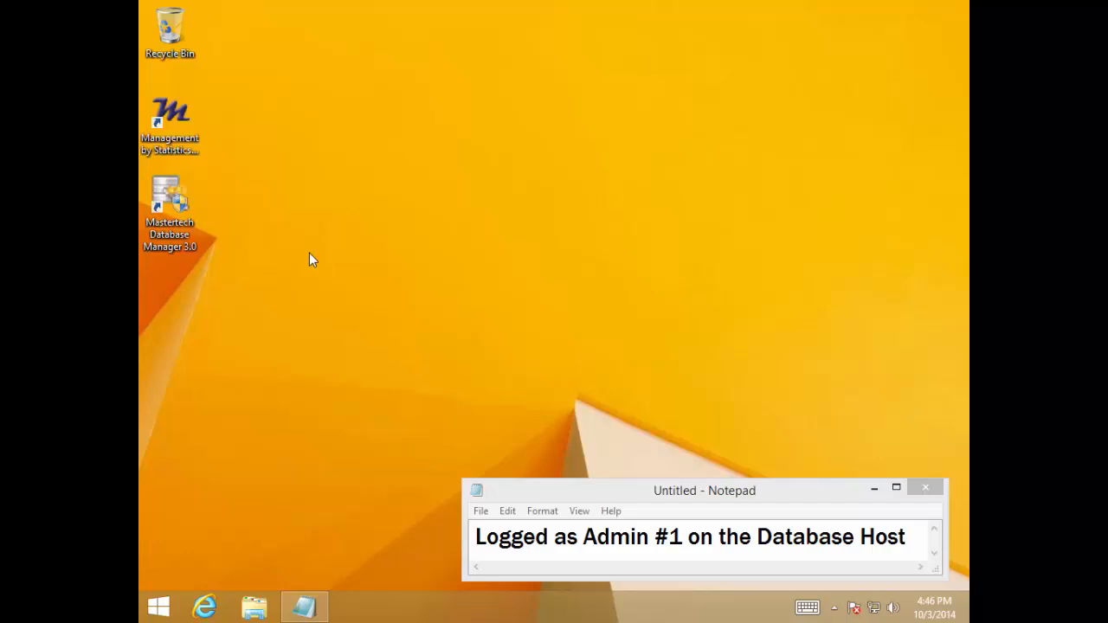
right_click(171, 190)
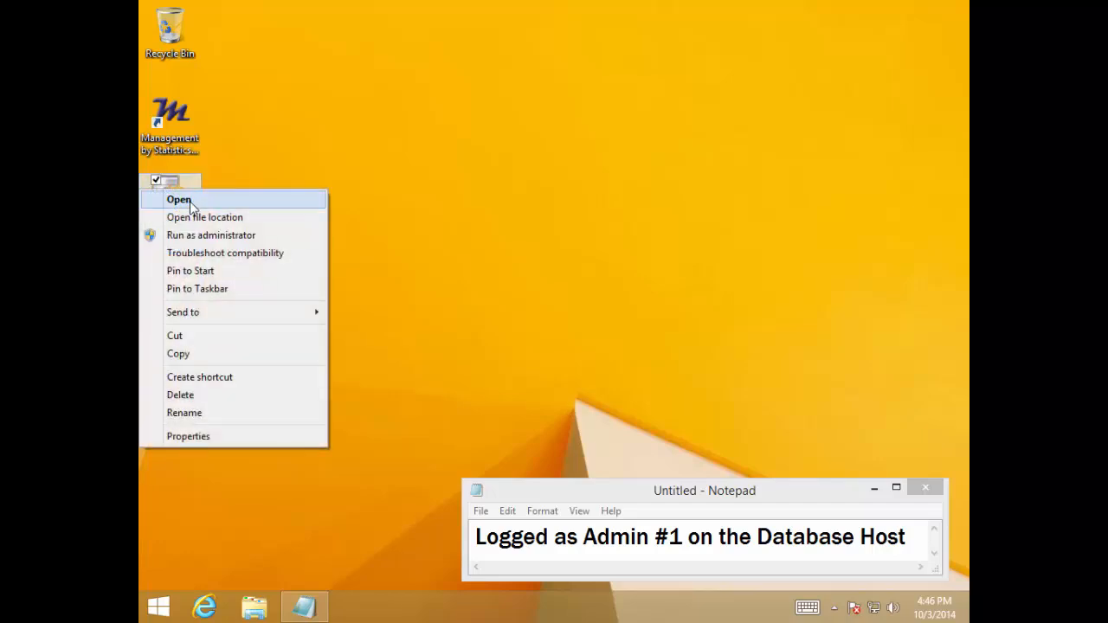
left_click(176, 199)
left_click(618, 344)
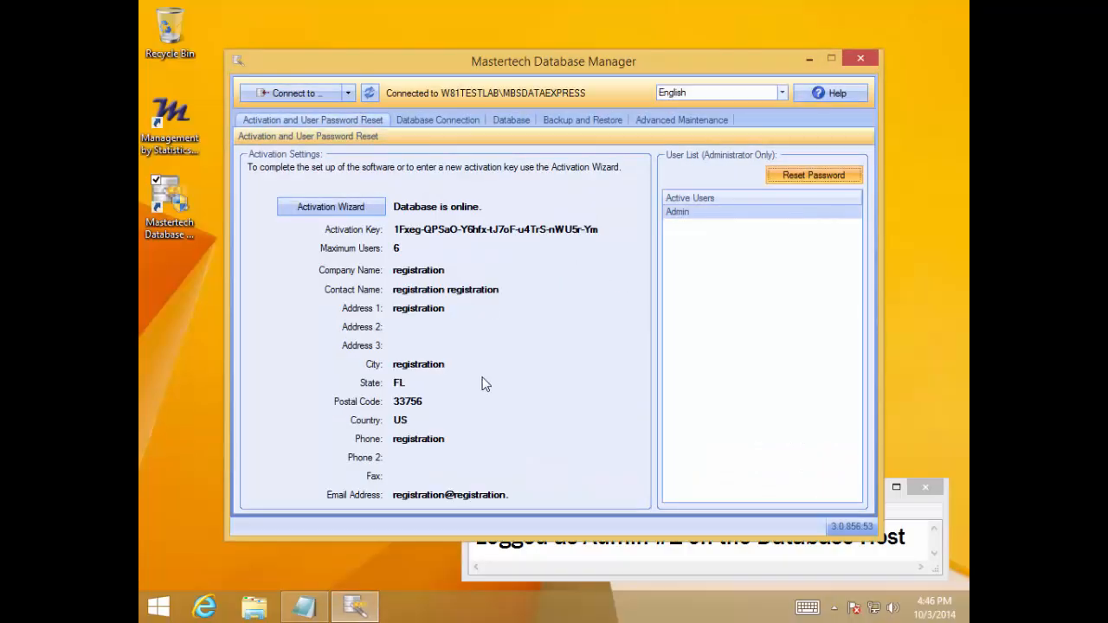
left_click(430, 124)
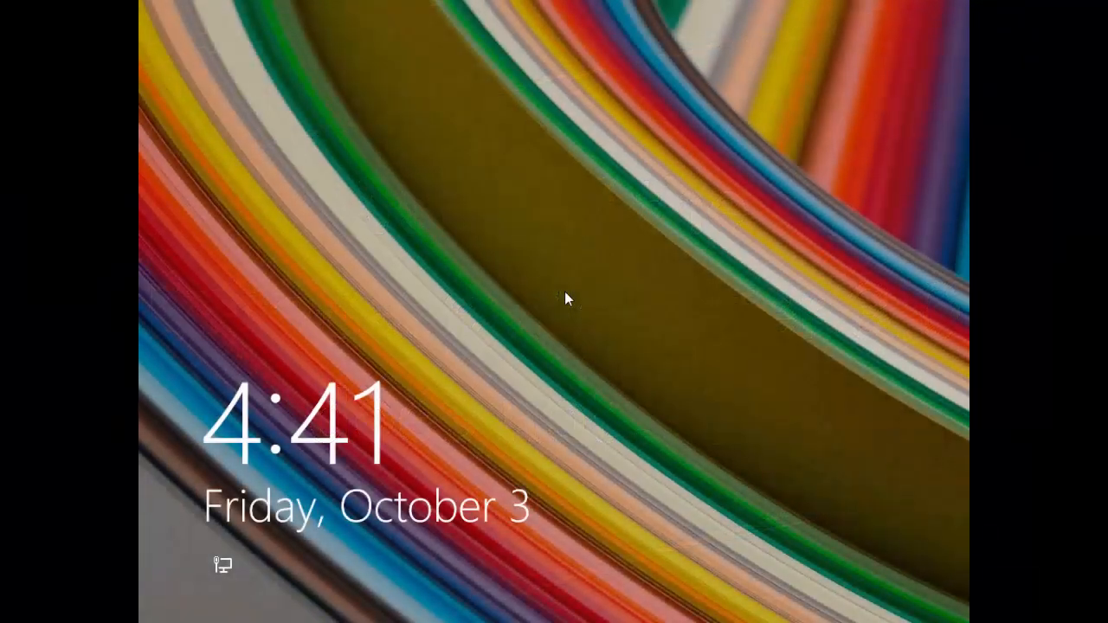
Sign in to the database host as User1 with the account password and try to open Mastertech Database Manager
left_click(566, 297)
left_click(547, 215)
type("•••••••")
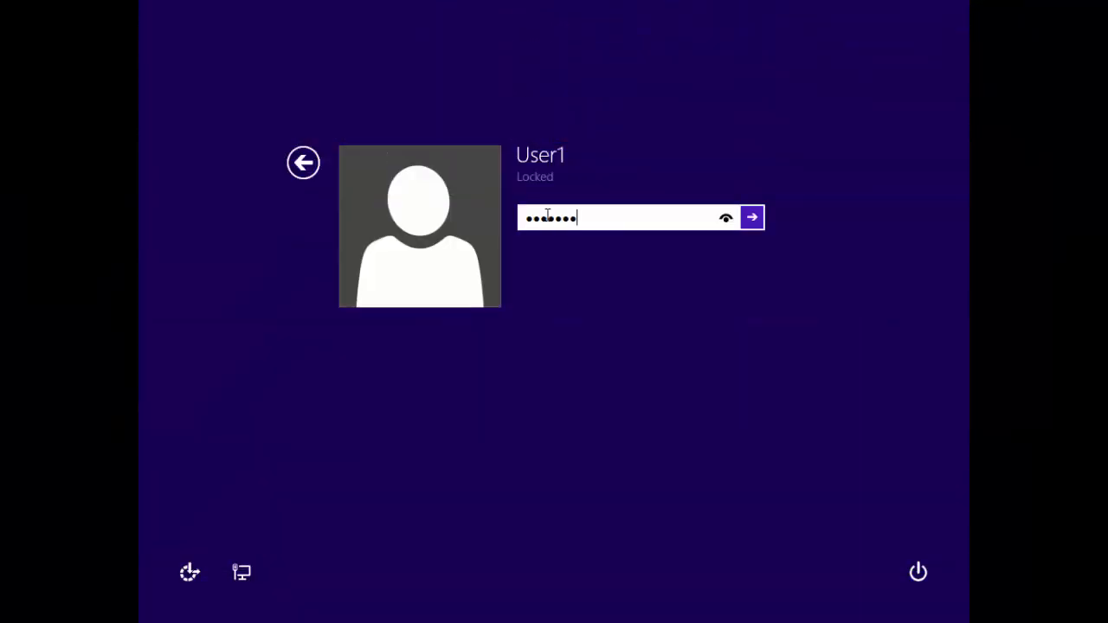
key("Return")
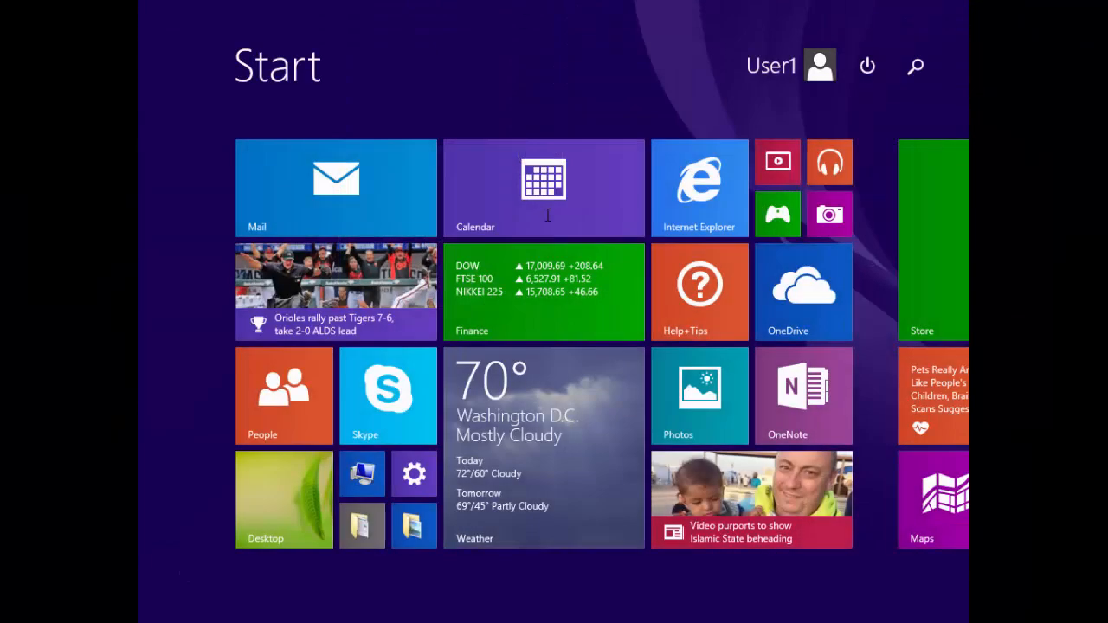
left_click(288, 478)
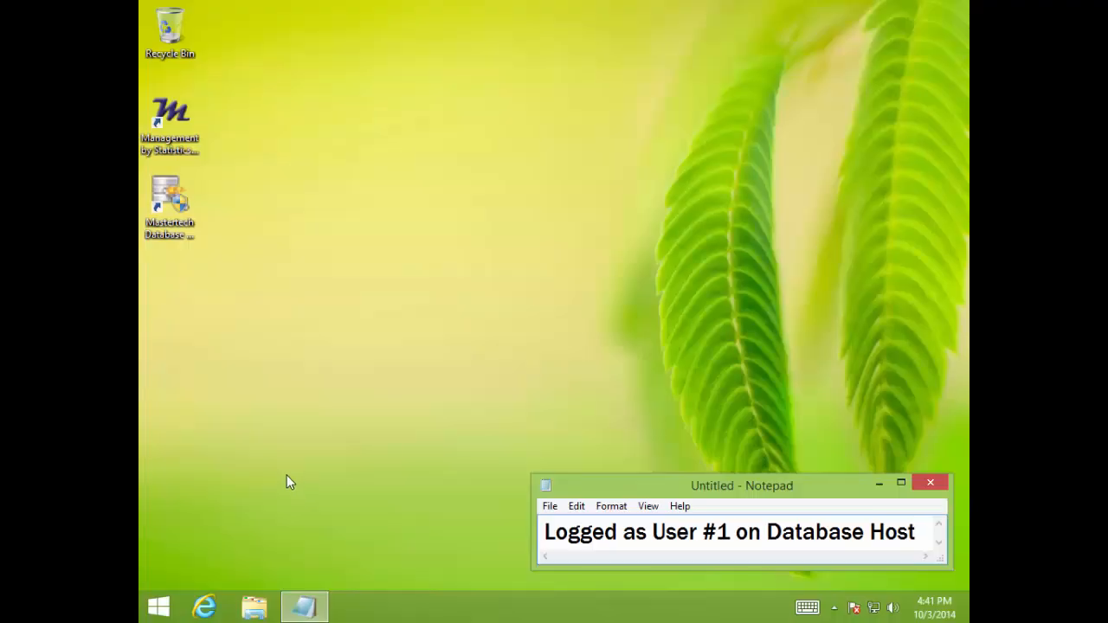
right_click(175, 201)
left_click(184, 205)
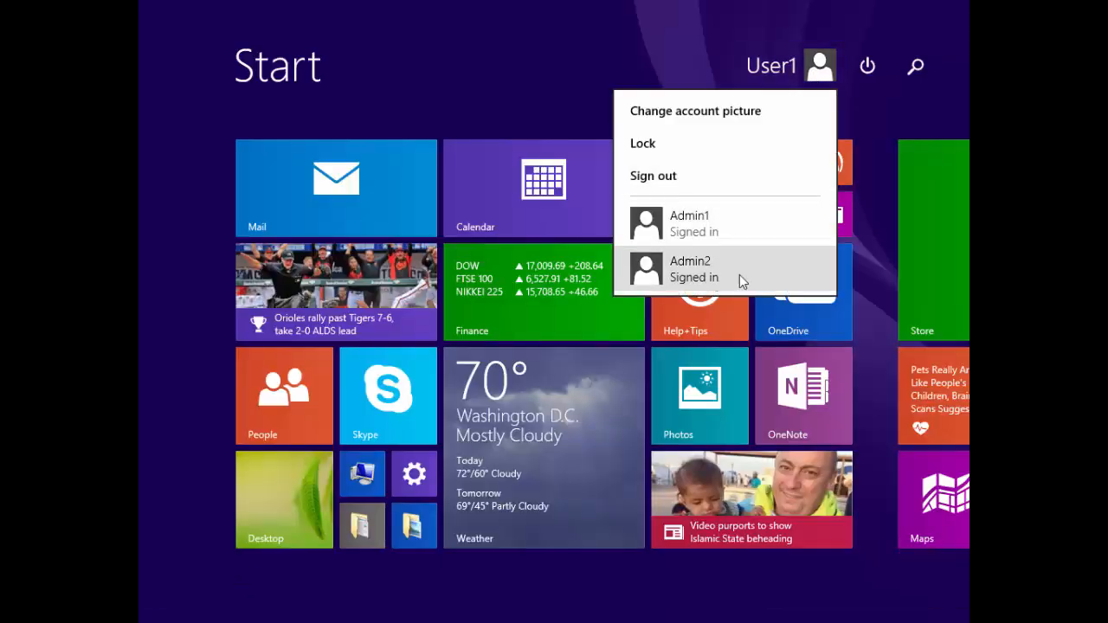
Sign in to the database host as Admin2 with the account password
left_click(742, 280)
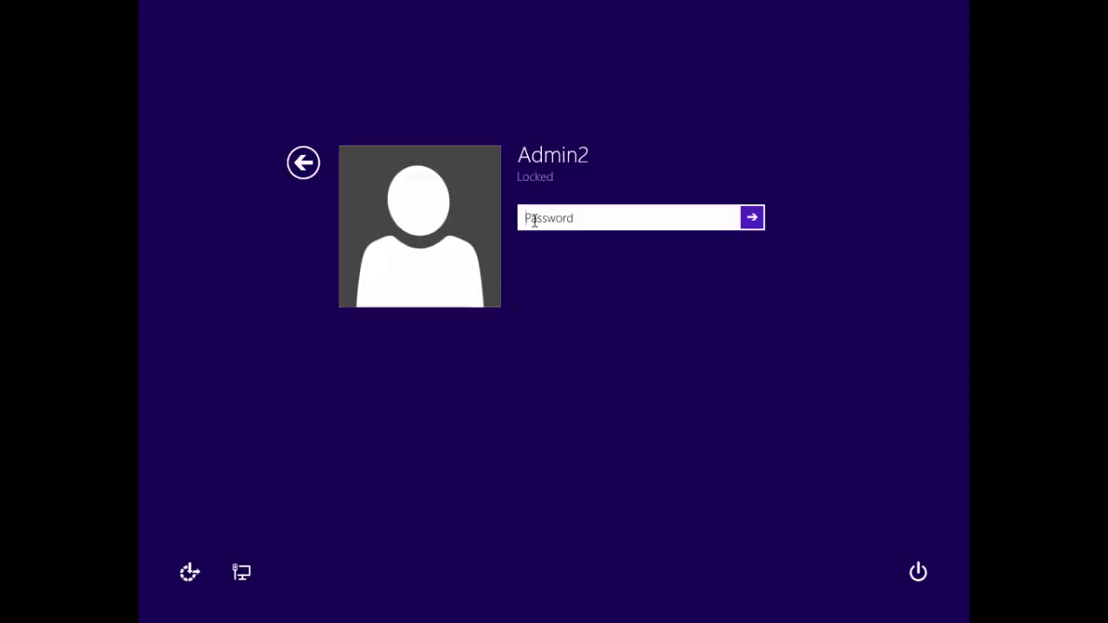
type("••")
key("Return")
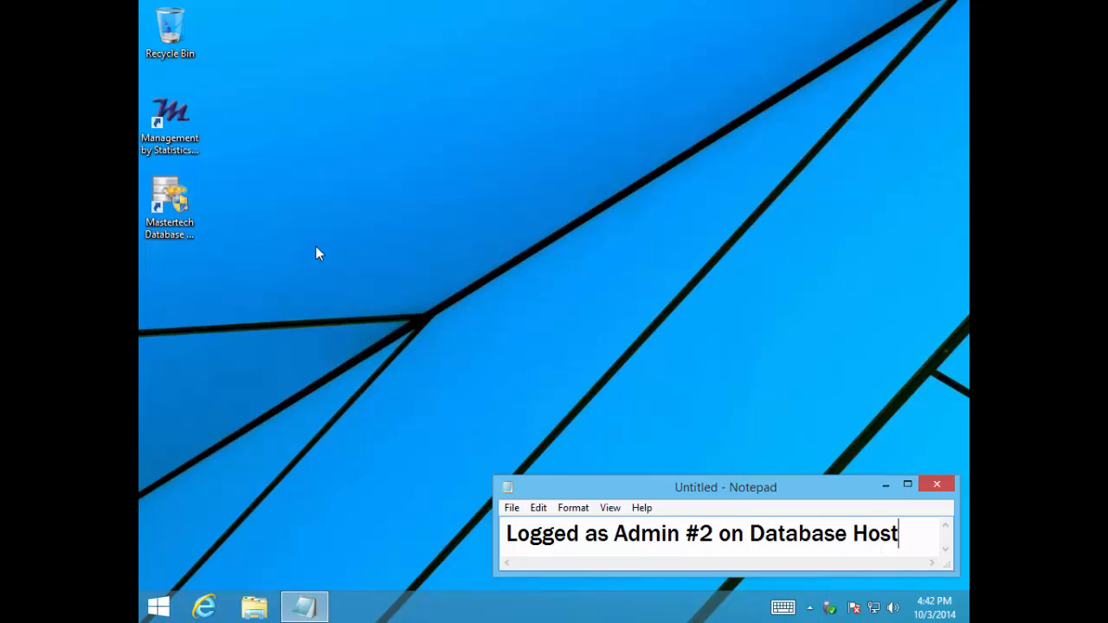
Try to open Mastertech Database Manager as Admin2, allowing it to make changes, and dismiss the message box
right_click(141, 194)
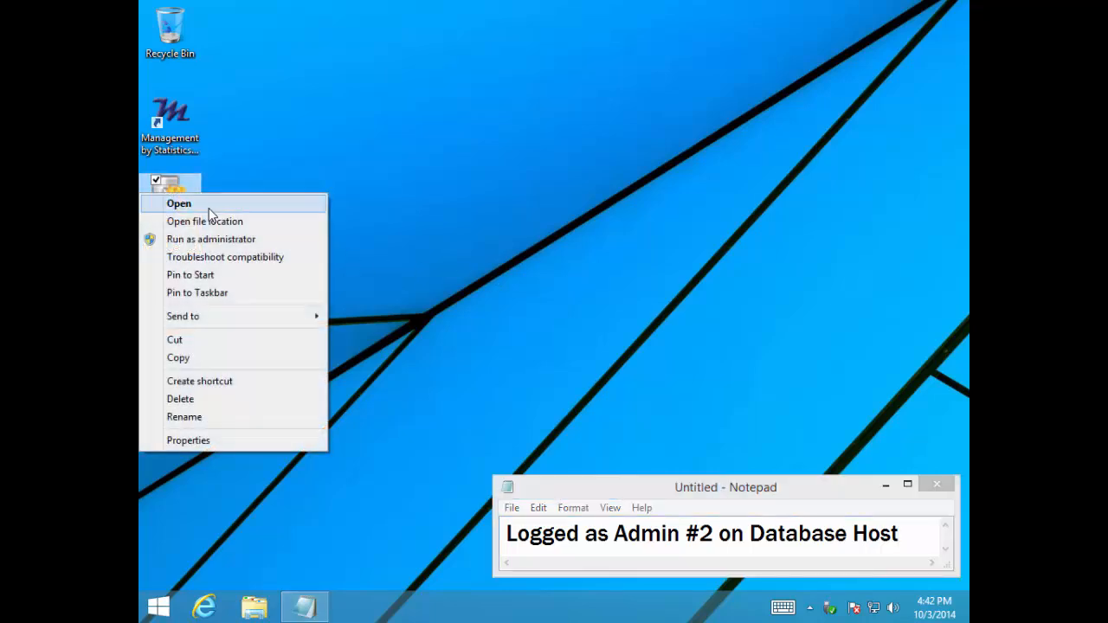
left_click(209, 208)
left_click(611, 344)
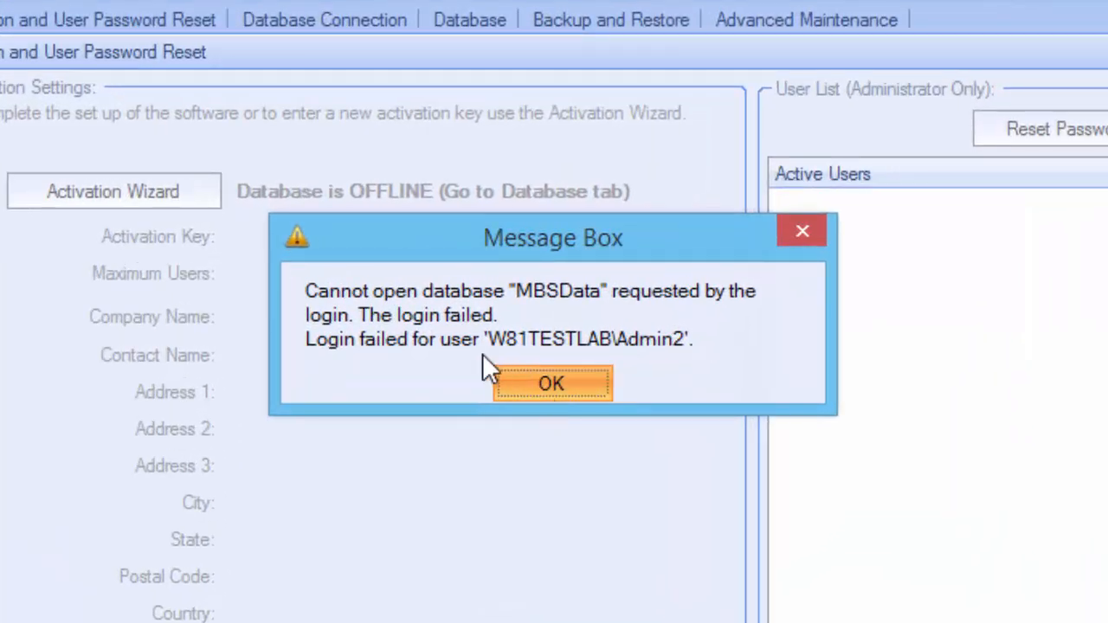
left_click(550, 384)
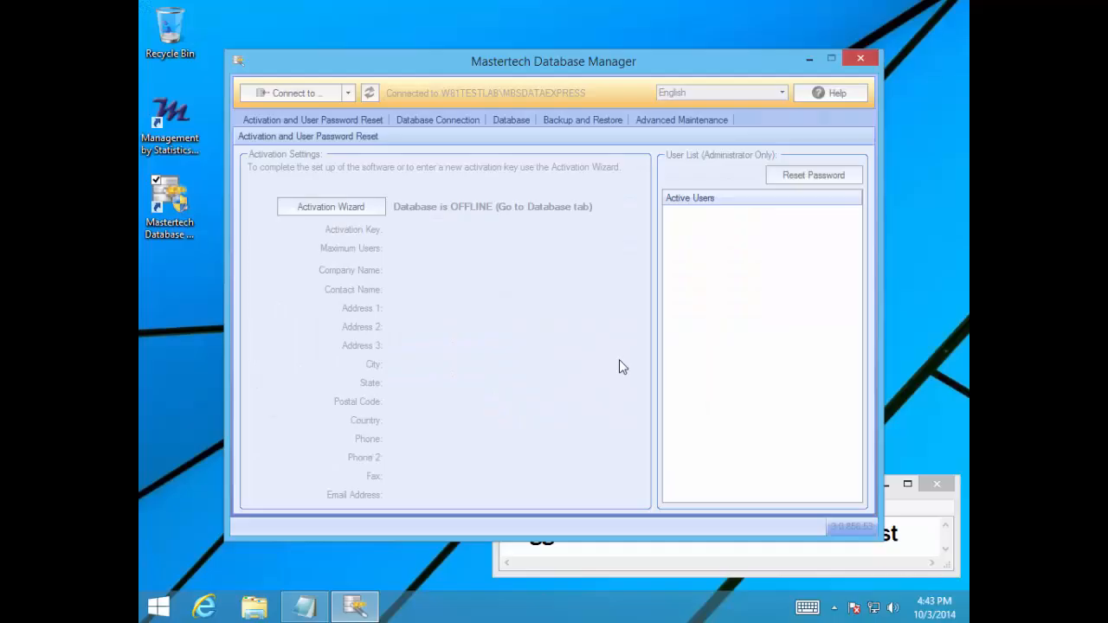
Dismiss the message, close Mastertech Database Manager, and switch from Admin2 to the Admin1 account on the database host
left_click(567, 329)
key("Return")
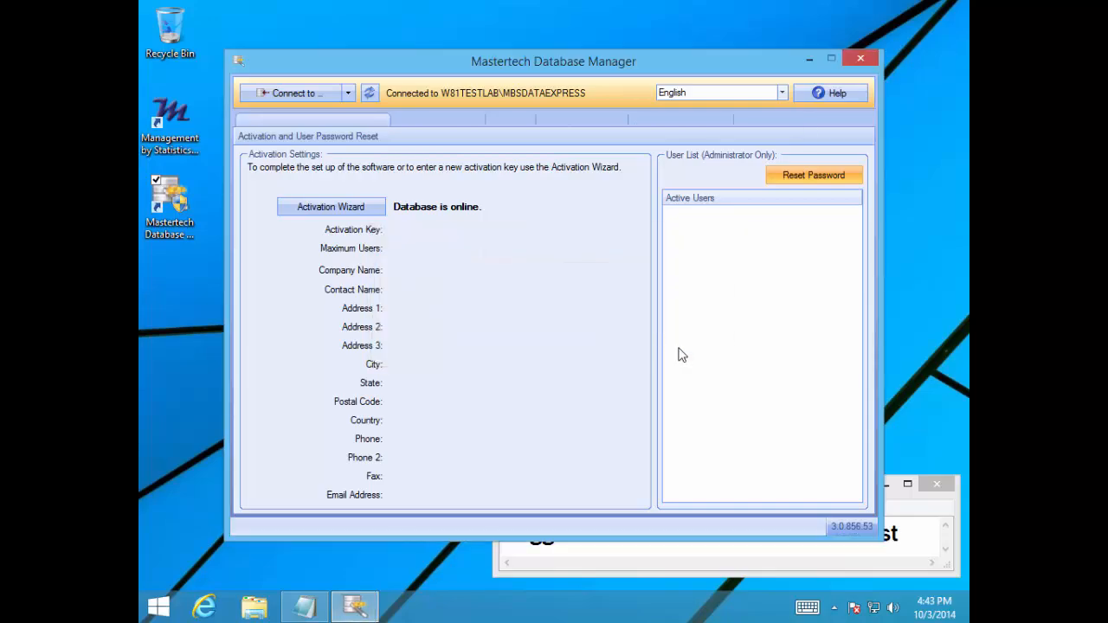
left_click(861, 58)
key("super")
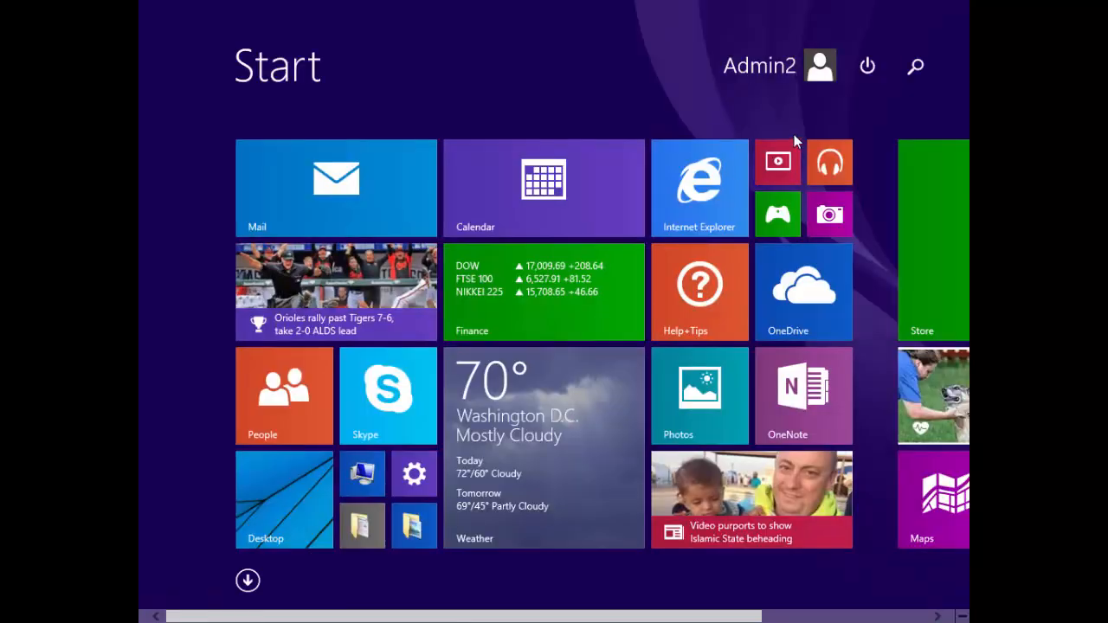
left_click(814, 69)
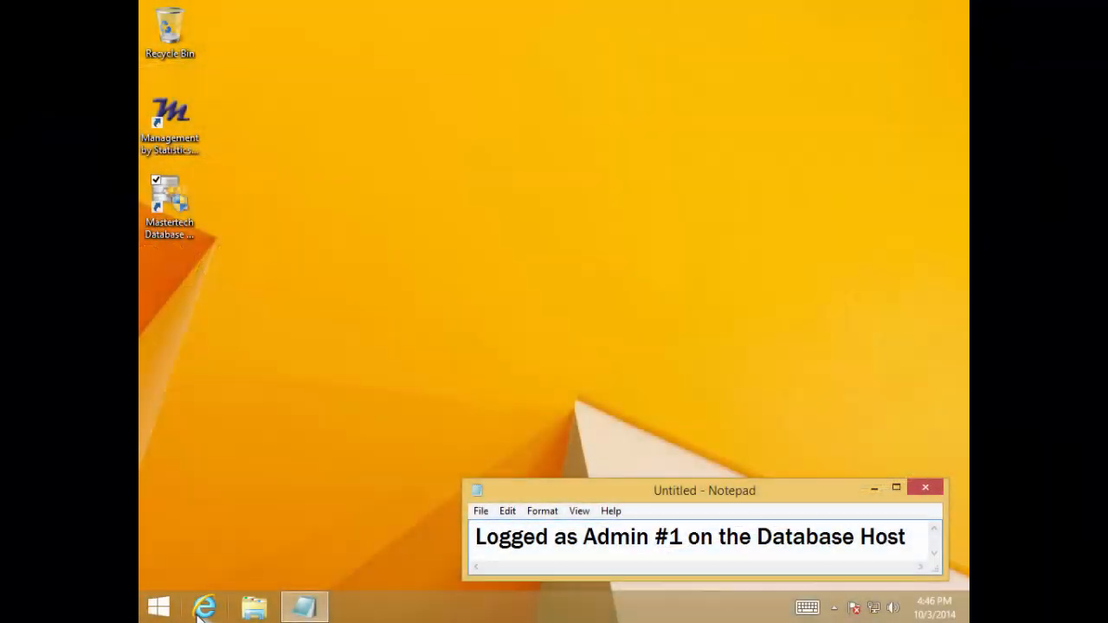
Open mastertech.com in Internet Explorer and go from Tech Support to the updates download page for upgrading version 3.0 to 3.1
left_click(204, 609)
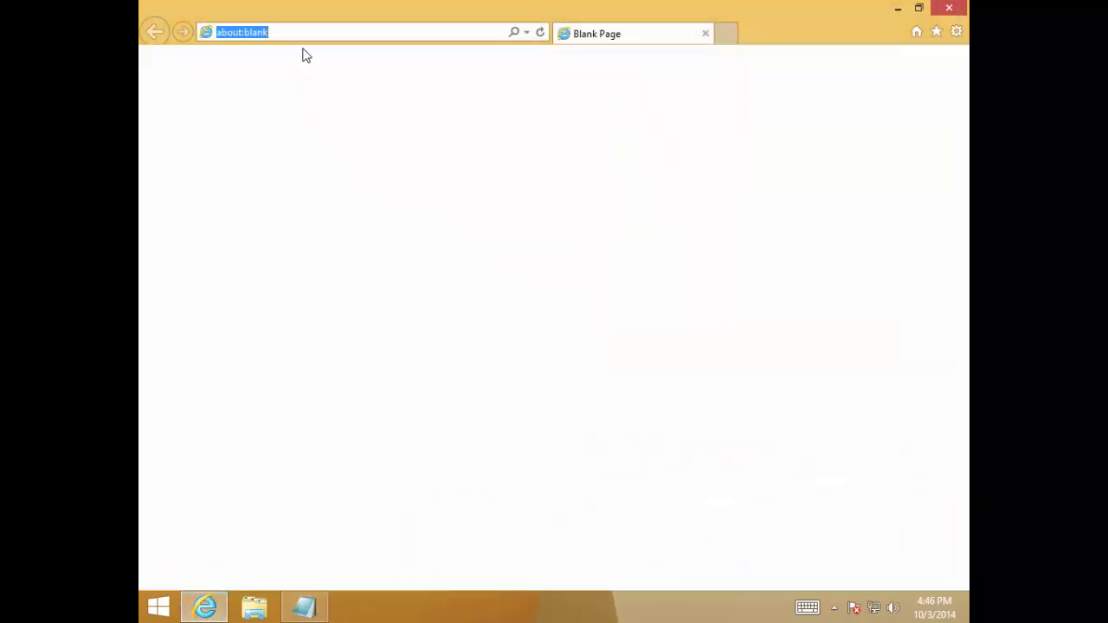
type("mastertech.com/")
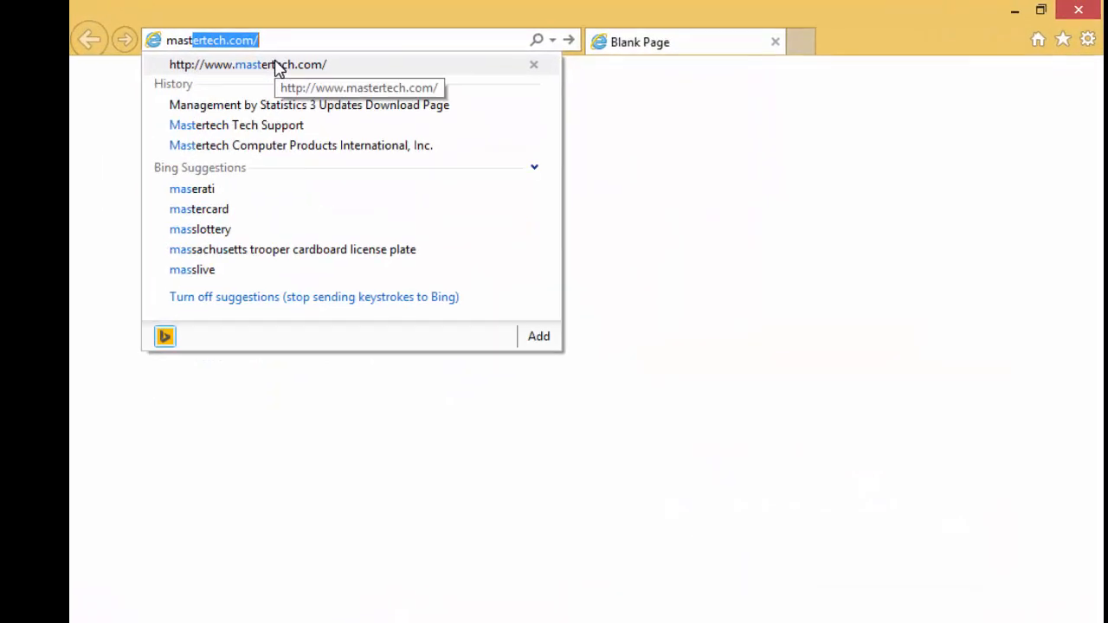
left_click(248, 80)
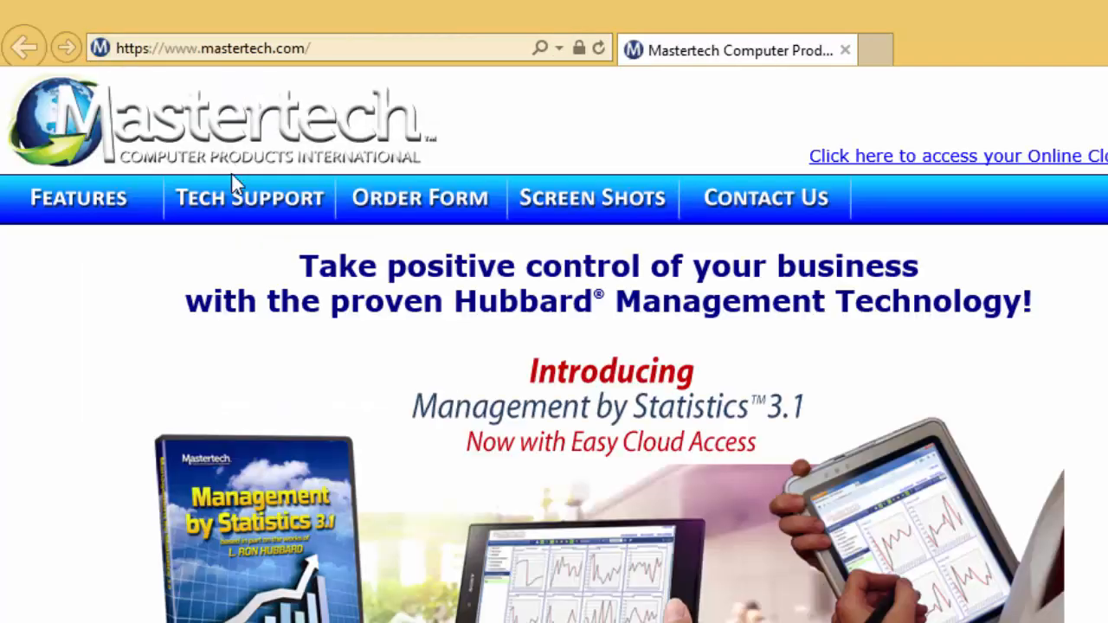
left_click(232, 199)
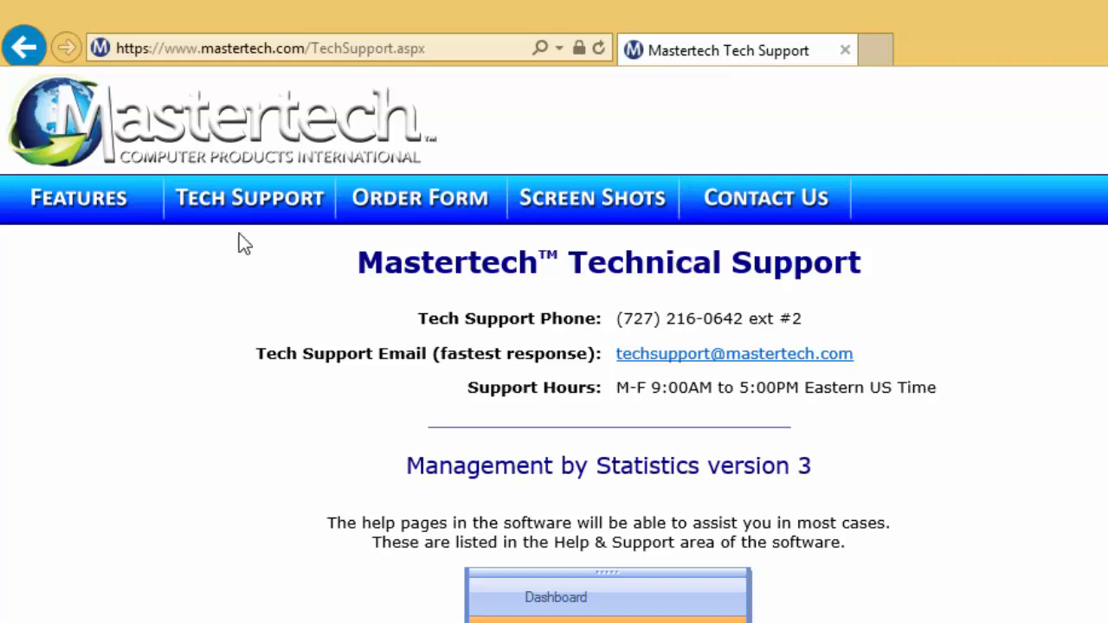
scroll(229, 398, "down", 4)
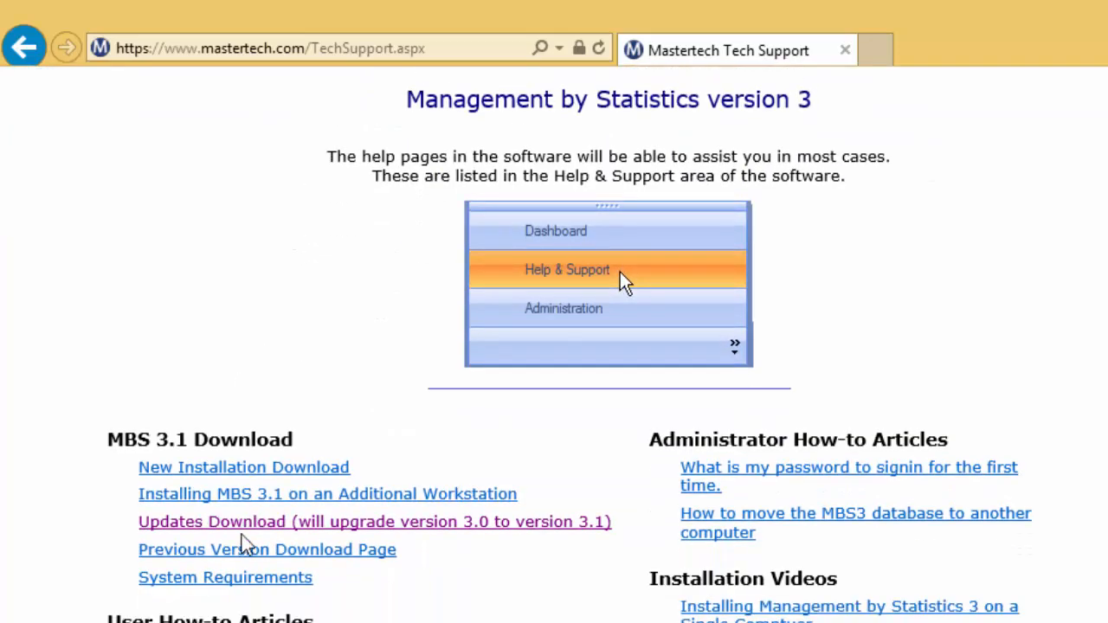
left_click(241, 525)
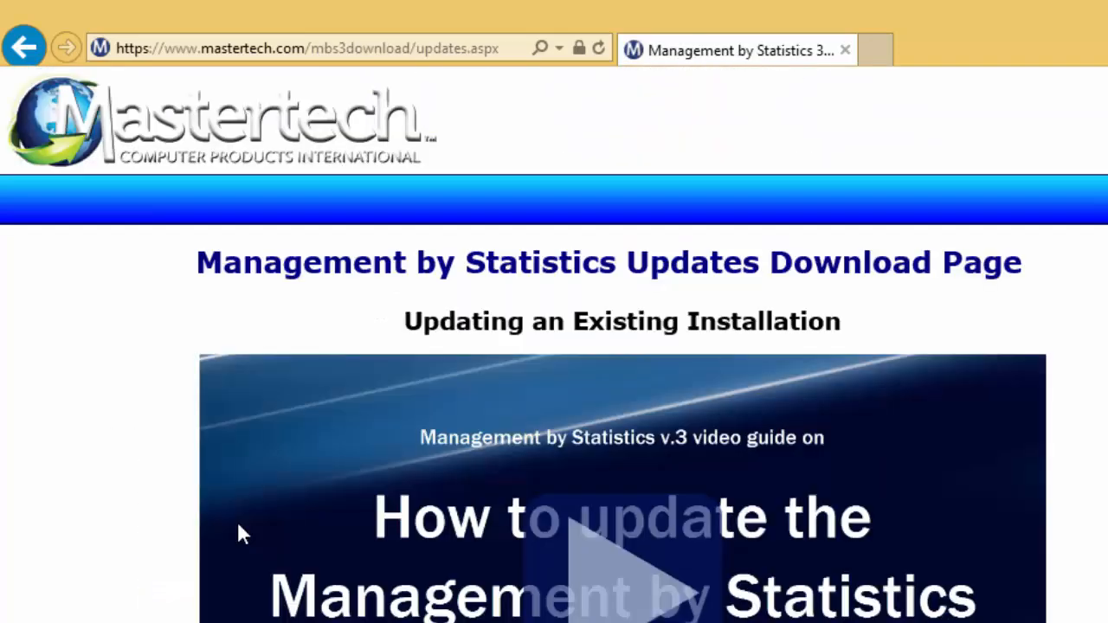
Download and run the Part 1 Database Manager update, MBSServerUpdate_3_1_0_155.exe, and allow it to make changes to the computer
scroll(196, 341, "down", 3)
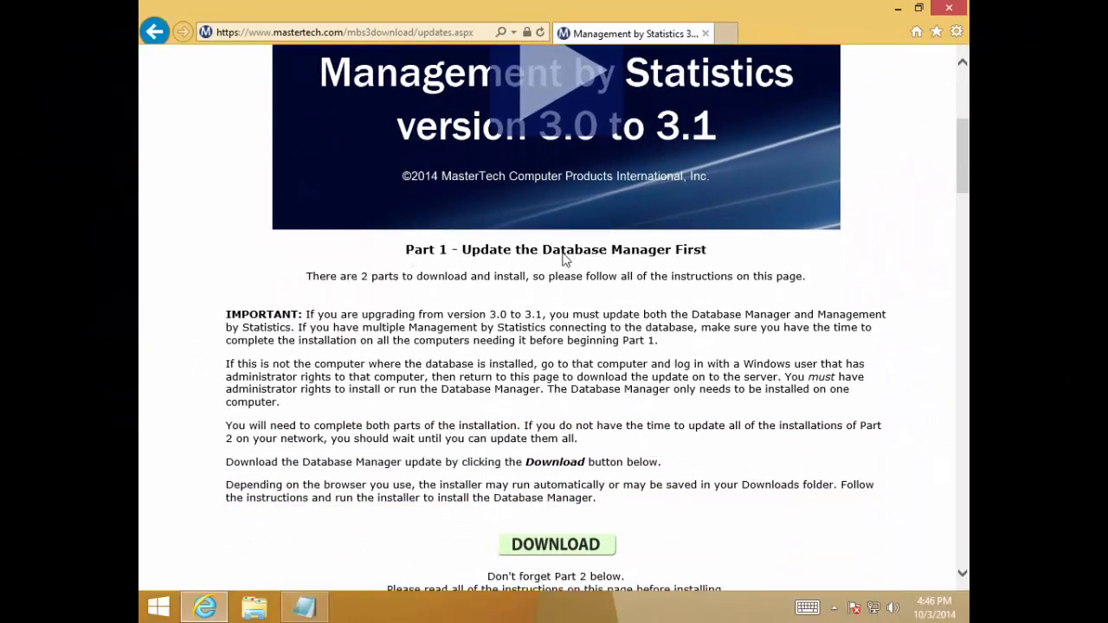
scroll(541, 286, "down", 2)
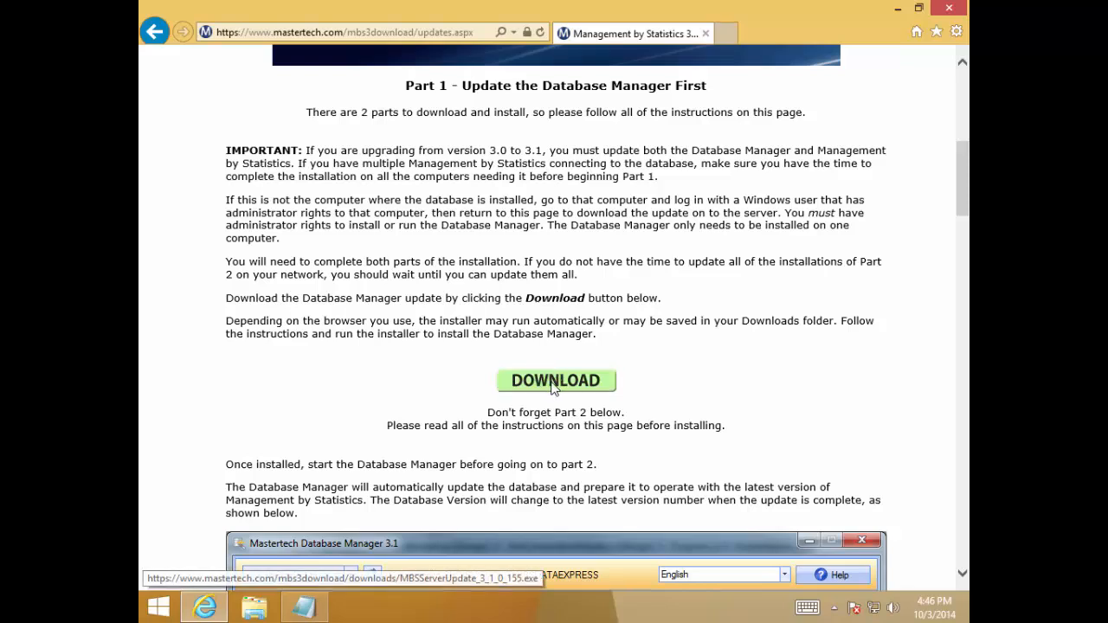
left_click(604, 389)
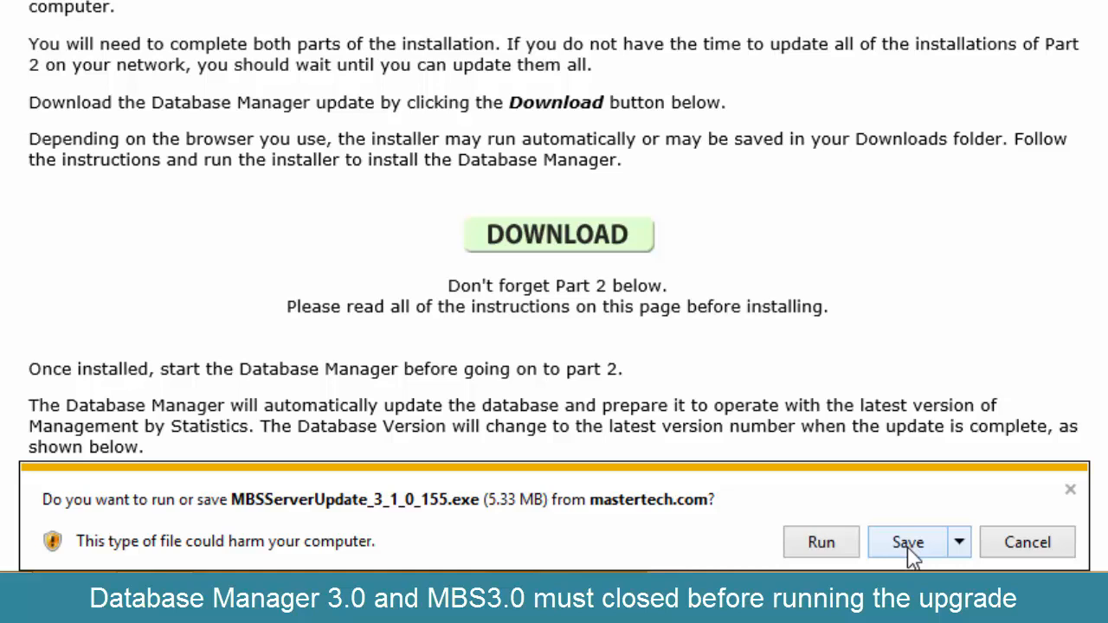
left_click(820, 543)
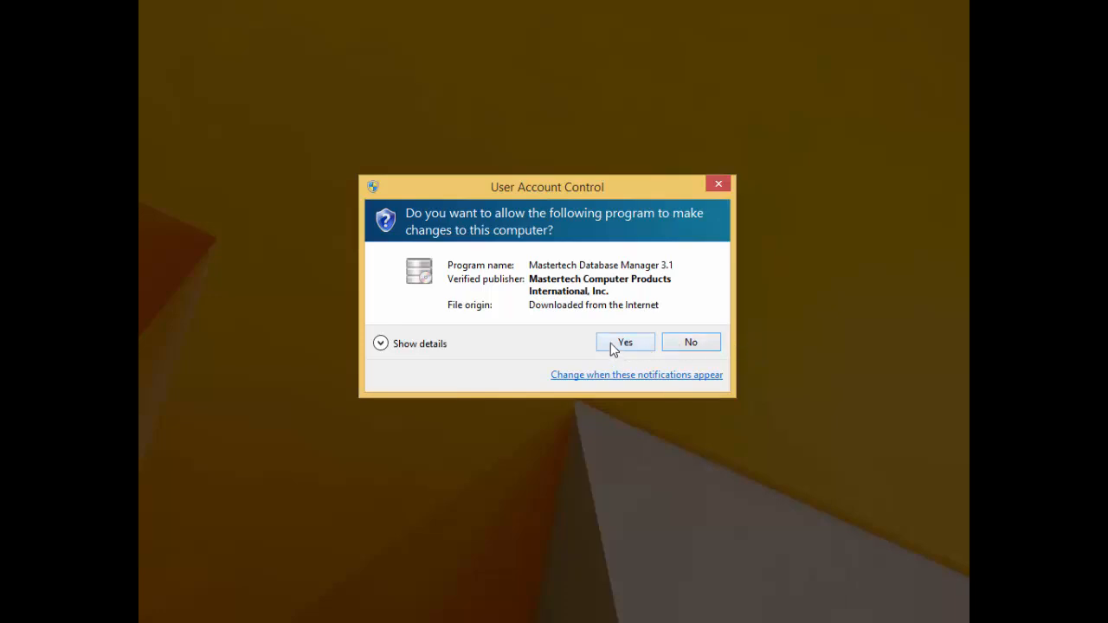
left_click(612, 344)
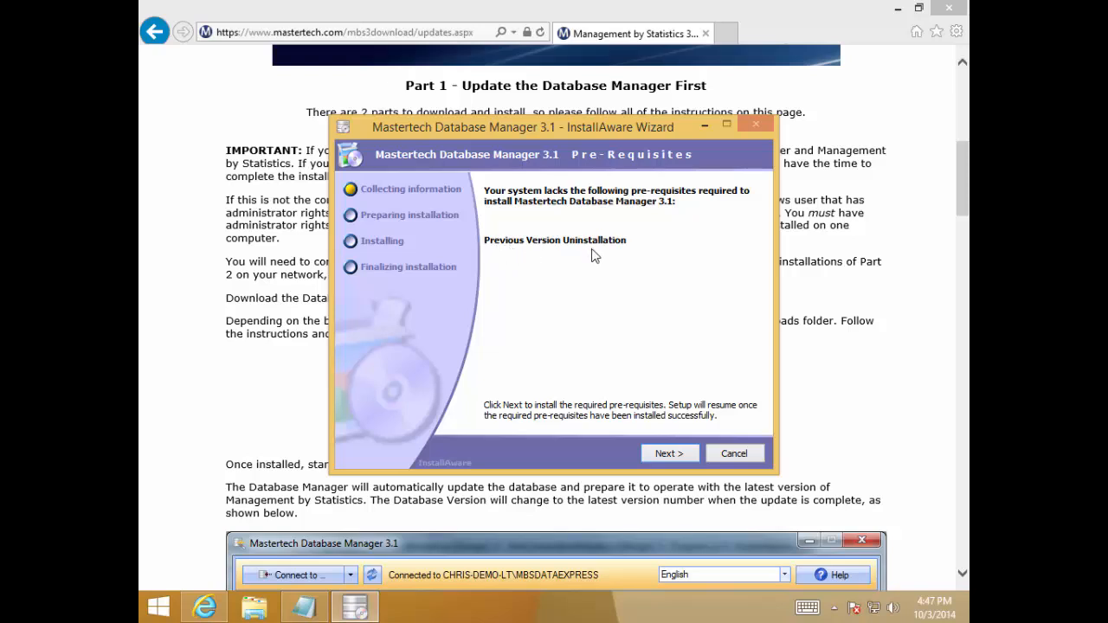
Install Mastertech Database Manager 3.1, uninstalling the previous version, accepting the license and keeping the default folder and All Users shortcuts
left_click(665, 455)
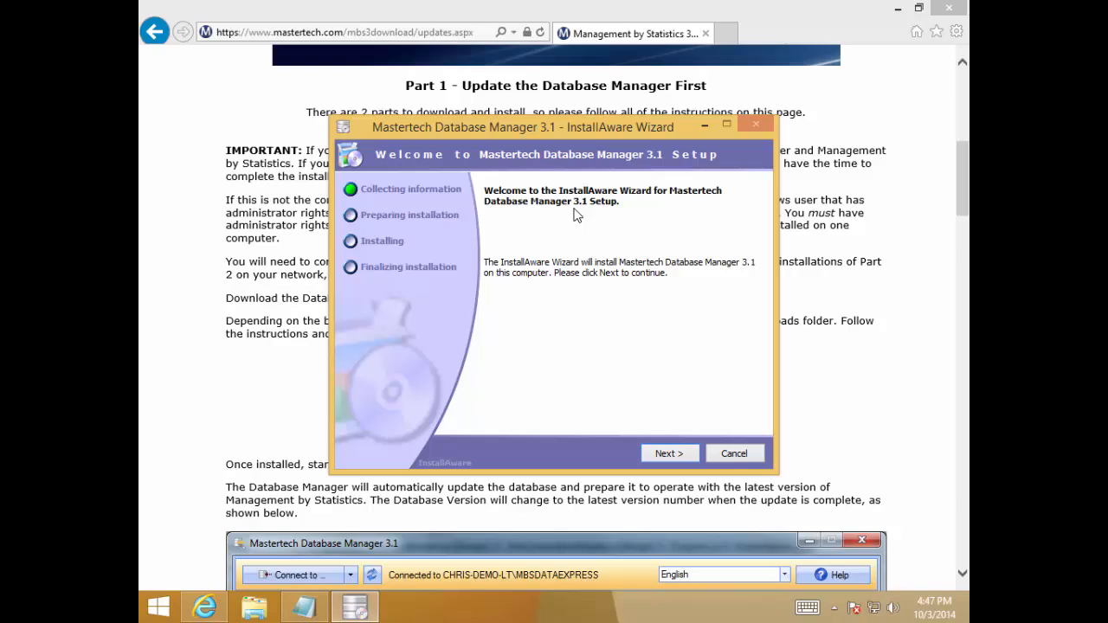
left_click(667, 453)
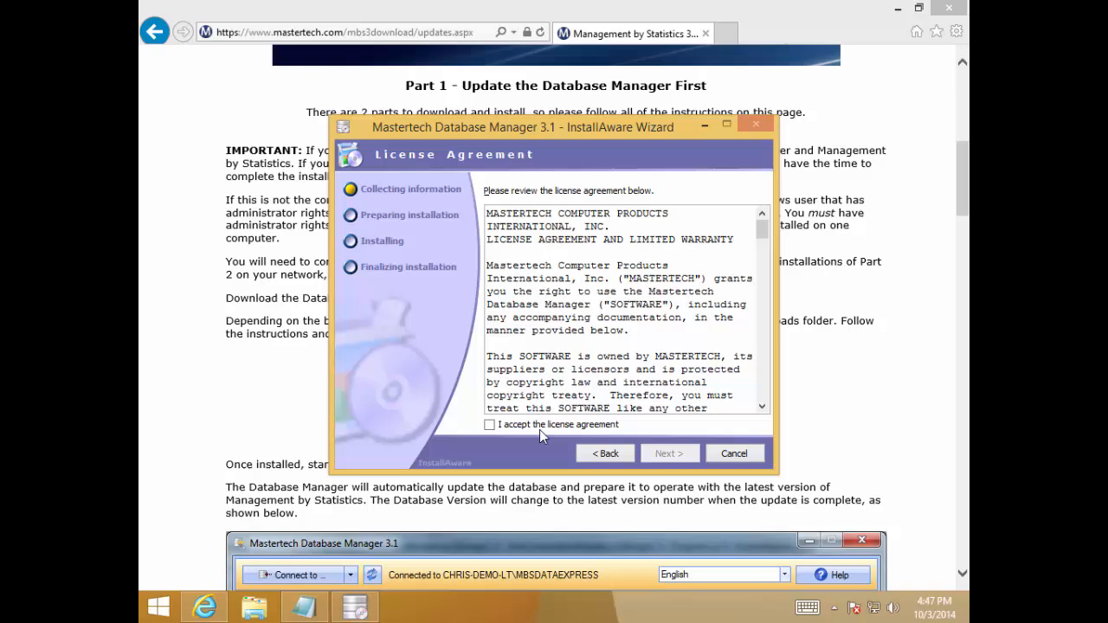
left_click(490, 425)
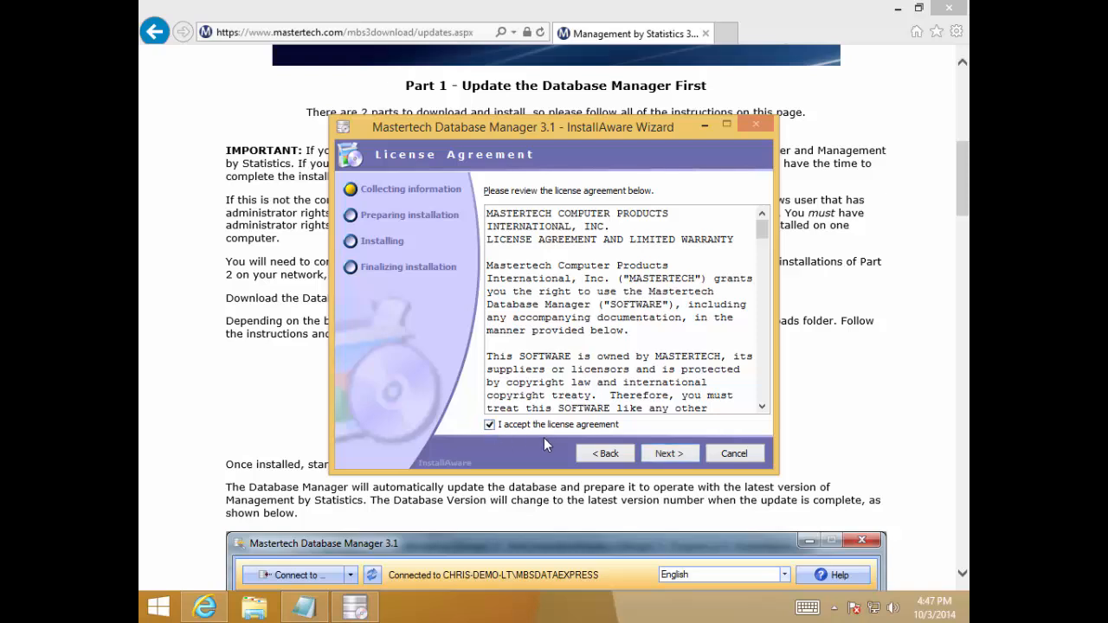
left_click(686, 457)
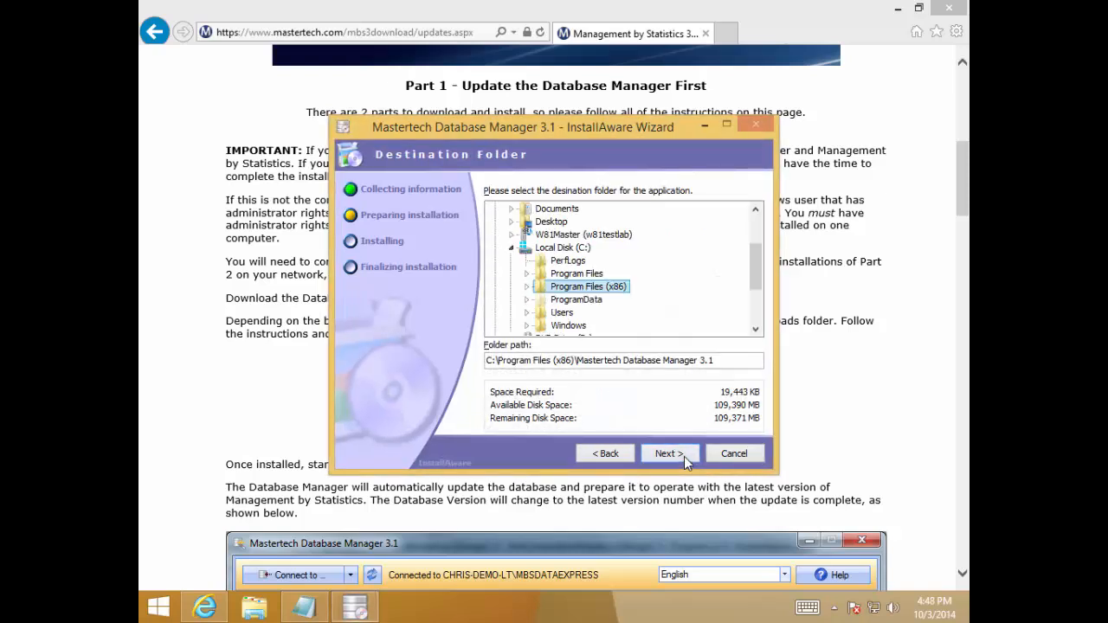
left_click(685, 456)
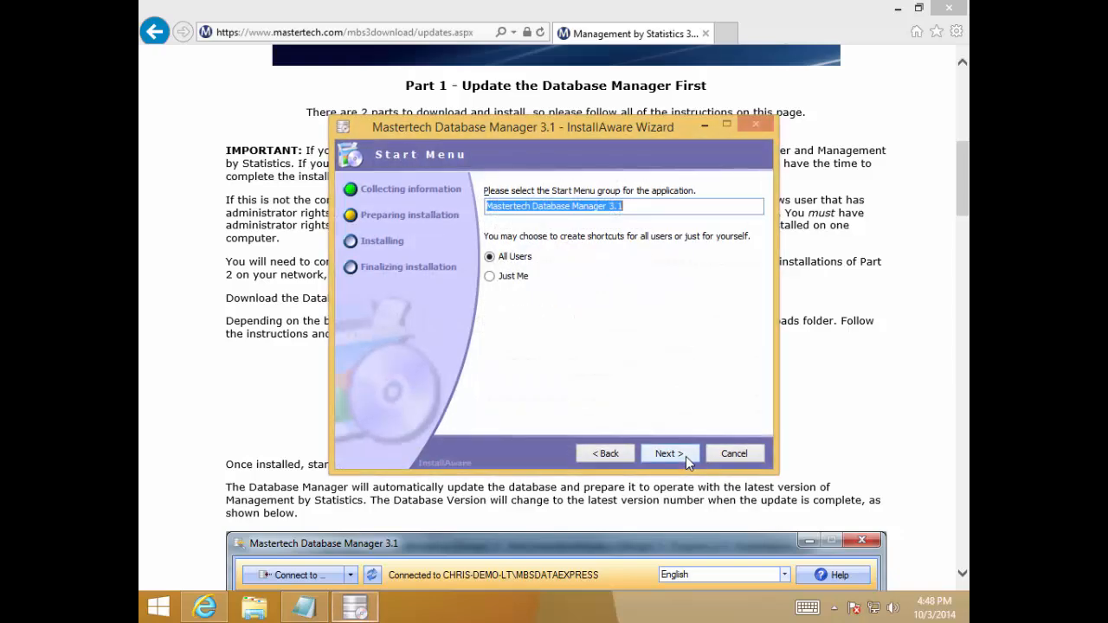
left_click(686, 457)
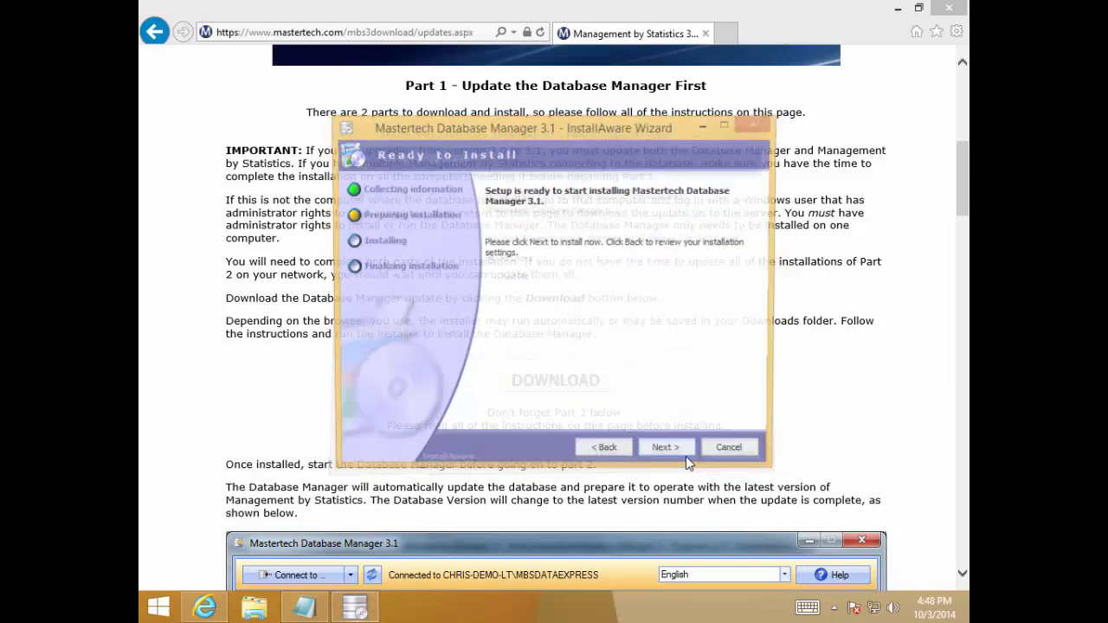
left_click(686, 456)
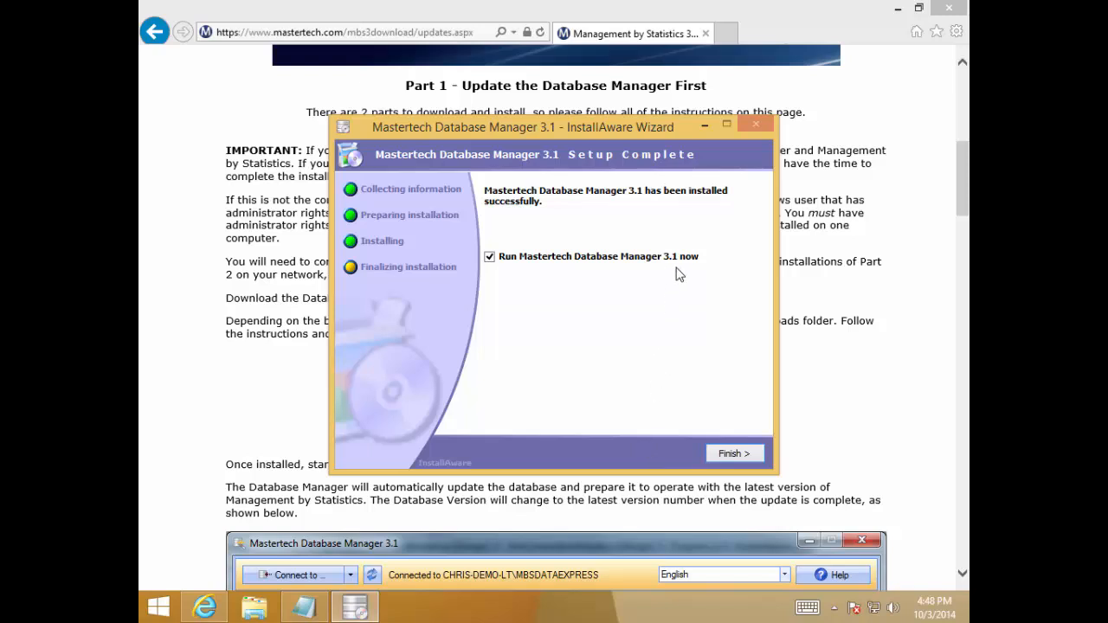
Finish the setup with Run Mastertech Database Manager 3.1 now enabled, and bring the launched program to the front
left_click(265, 364)
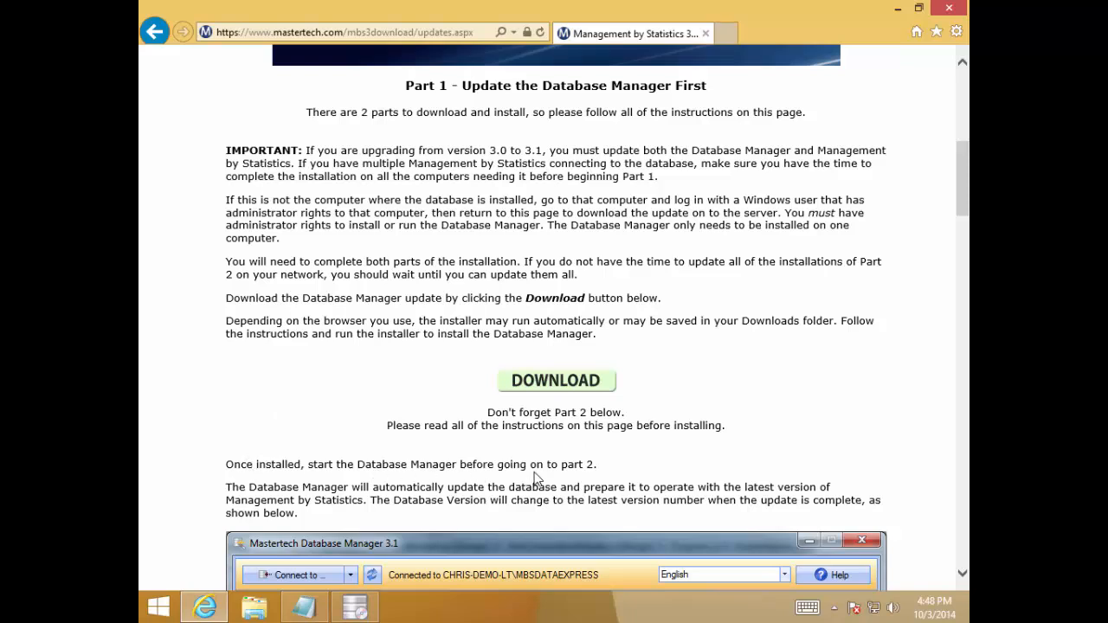
left_click(355, 608)
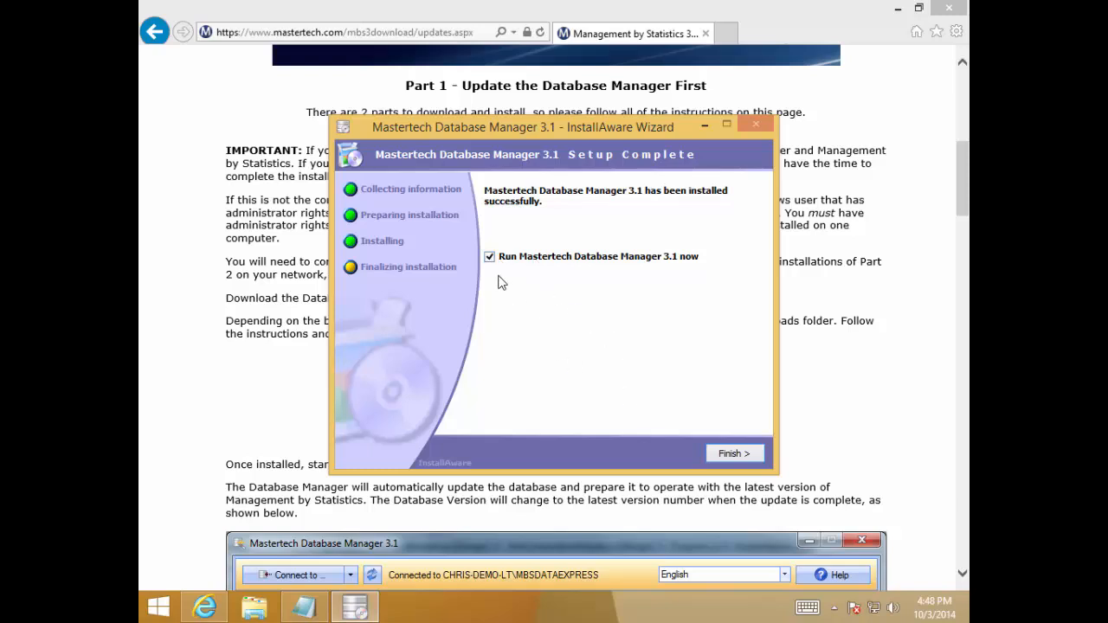
left_click(726, 458)
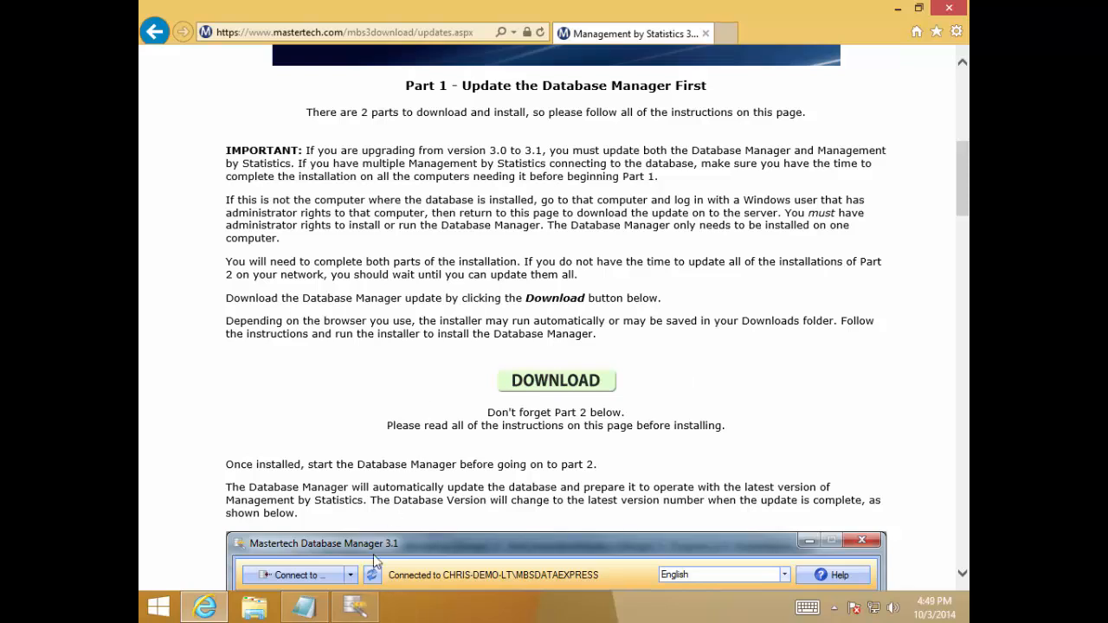
left_click(354, 608)
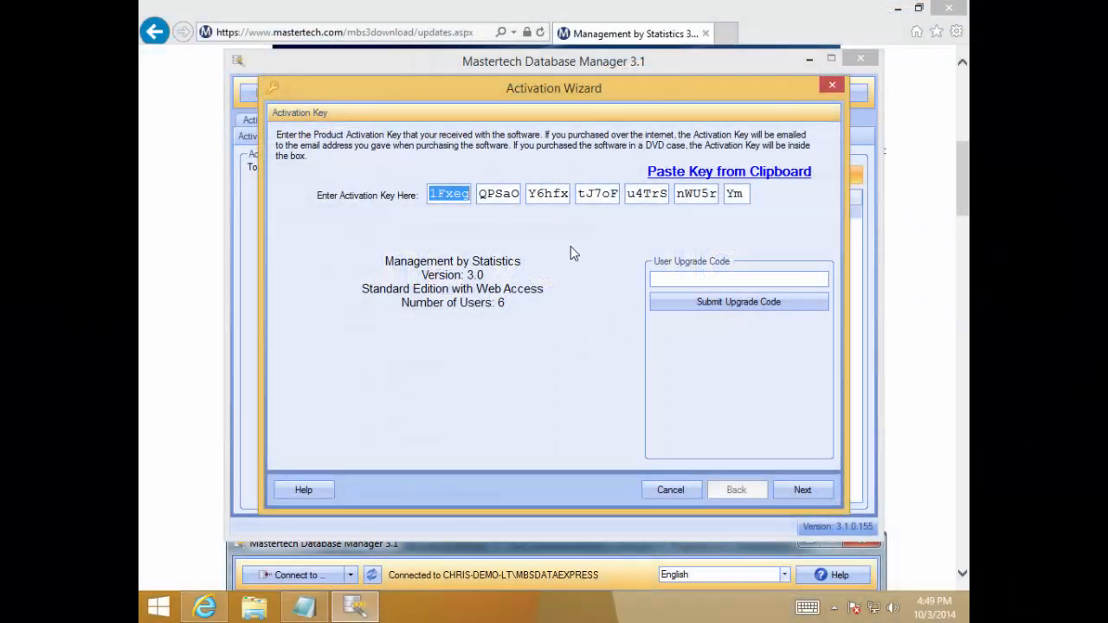
Complete the Activation Wizard, keeping the prefilled activation key and registration information
left_click(794, 486)
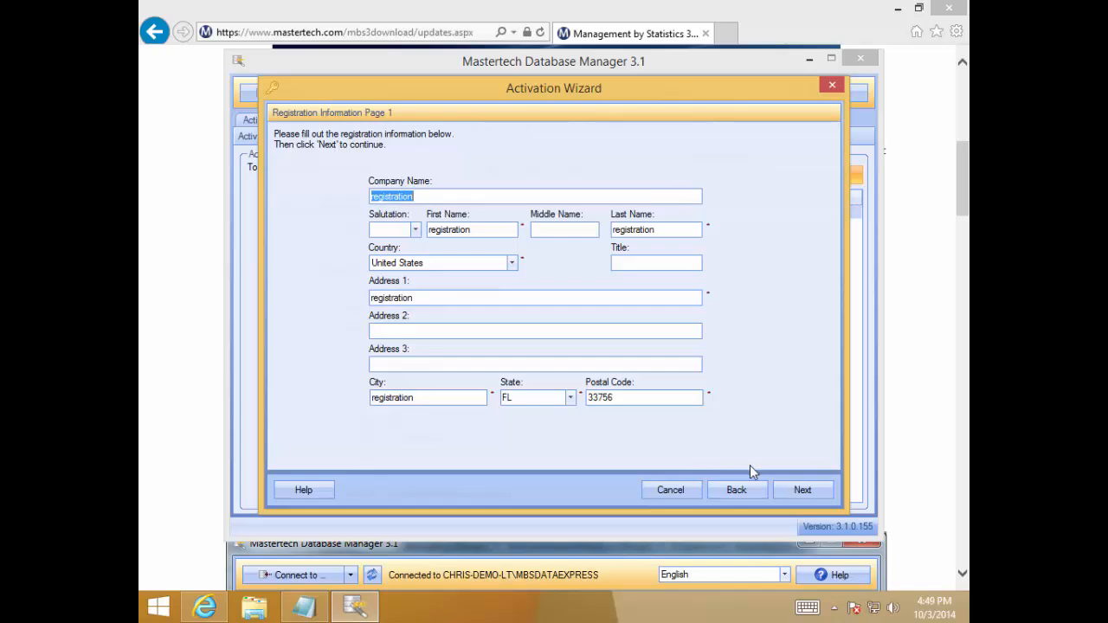
left_click(800, 490)
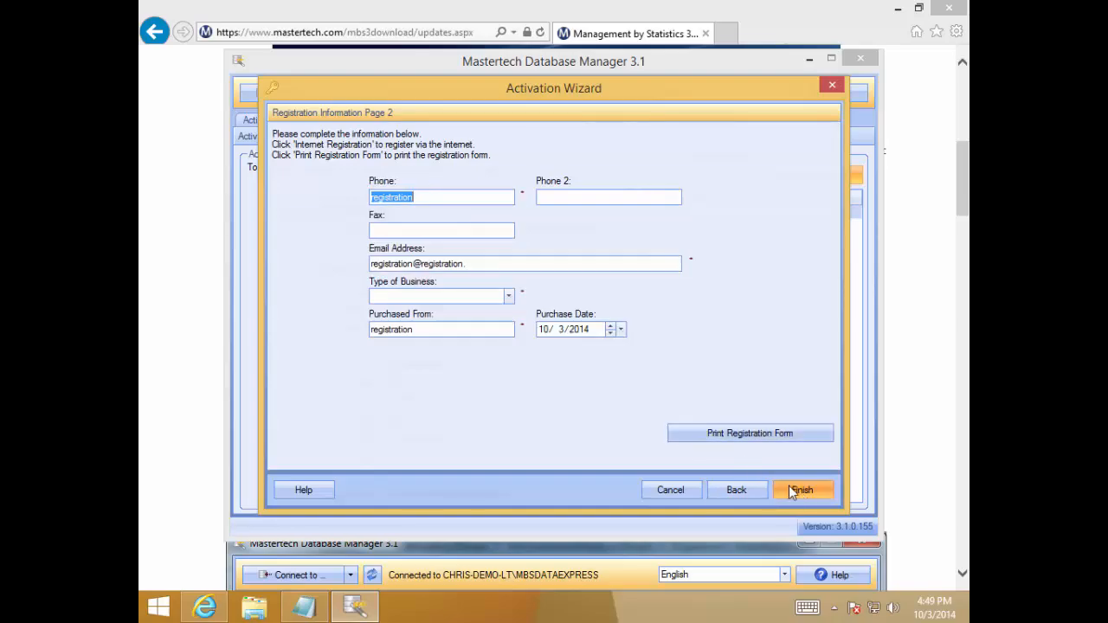
left_click(793, 490)
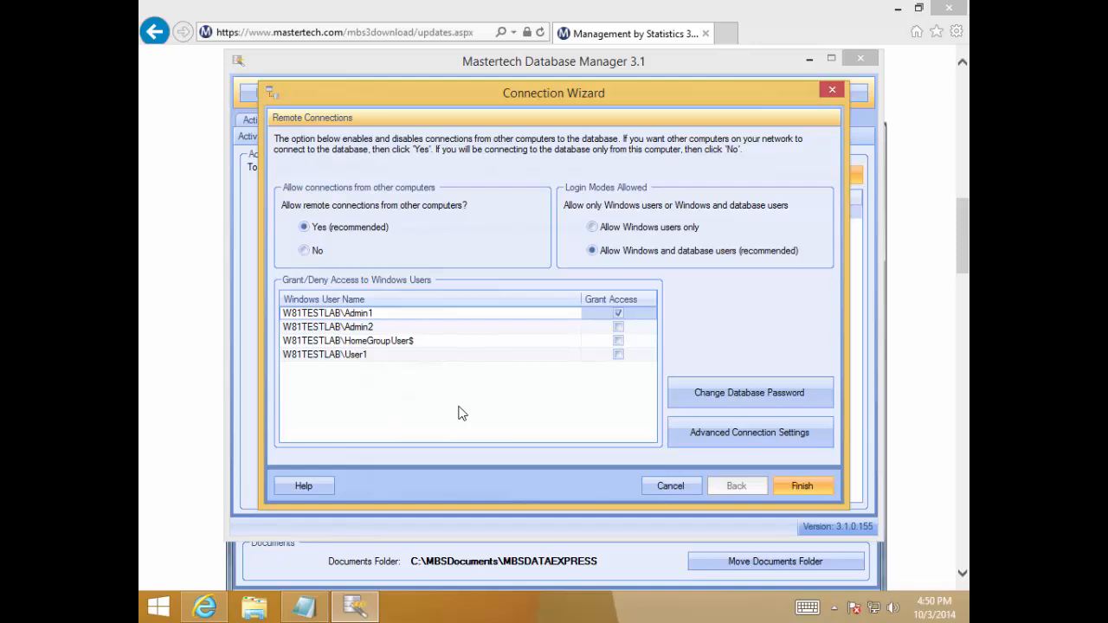
Grant database access to the Windows users Admin2 and User1, finish the Connection Wizard, and acknowledge the connection information
left_click_drag(464, 92, 447, 168)
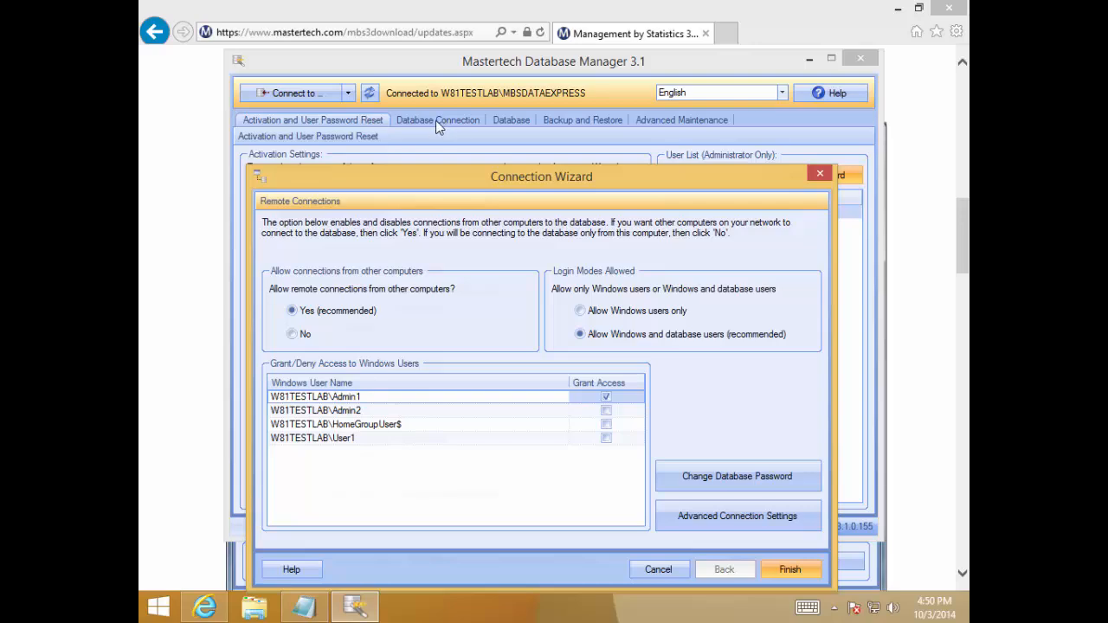
left_click_drag(450, 181, 475, 89)
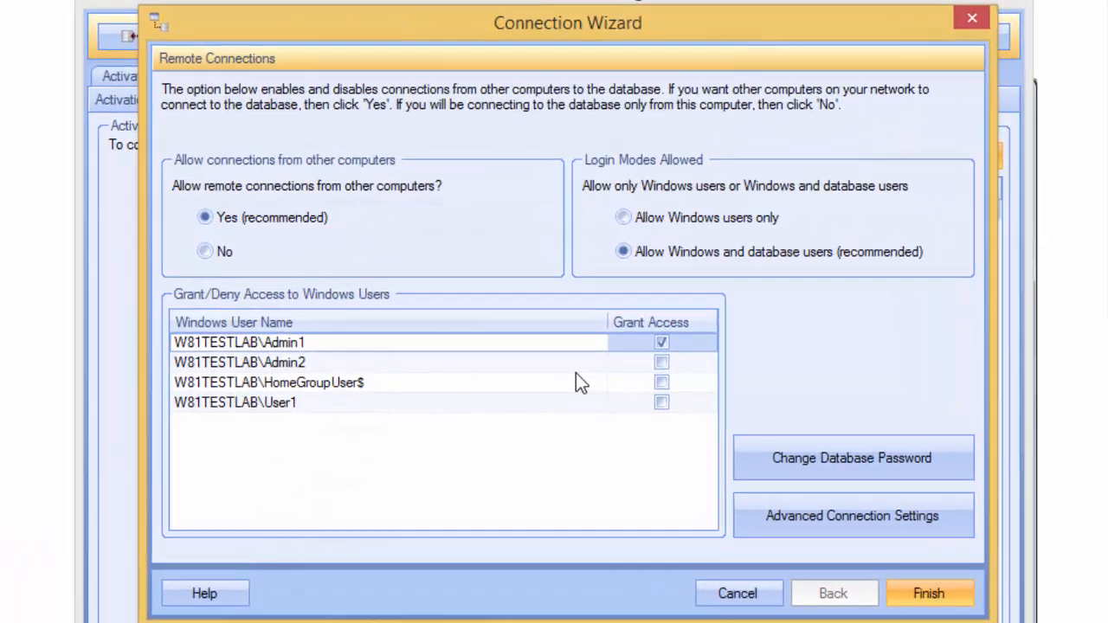
left_click(662, 364)
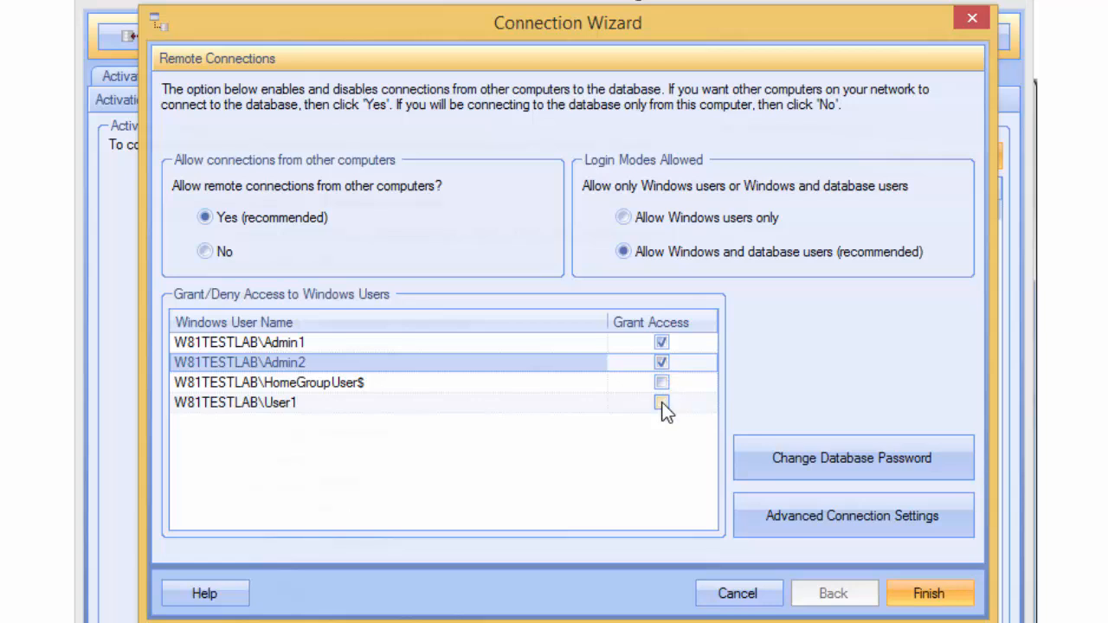
left_click(662, 405)
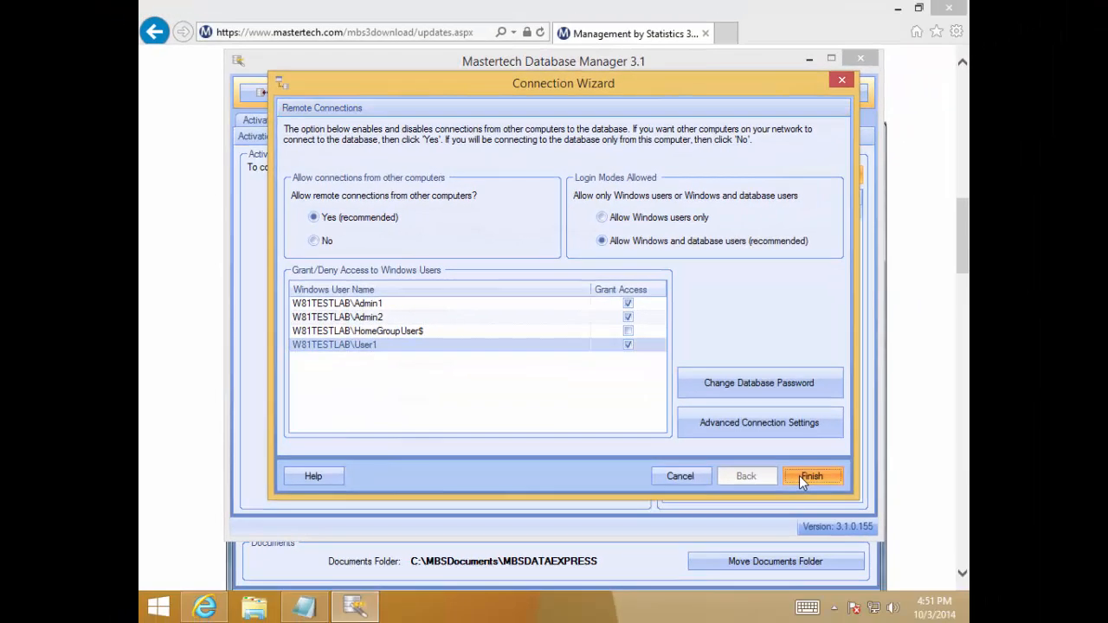
left_click(810, 476)
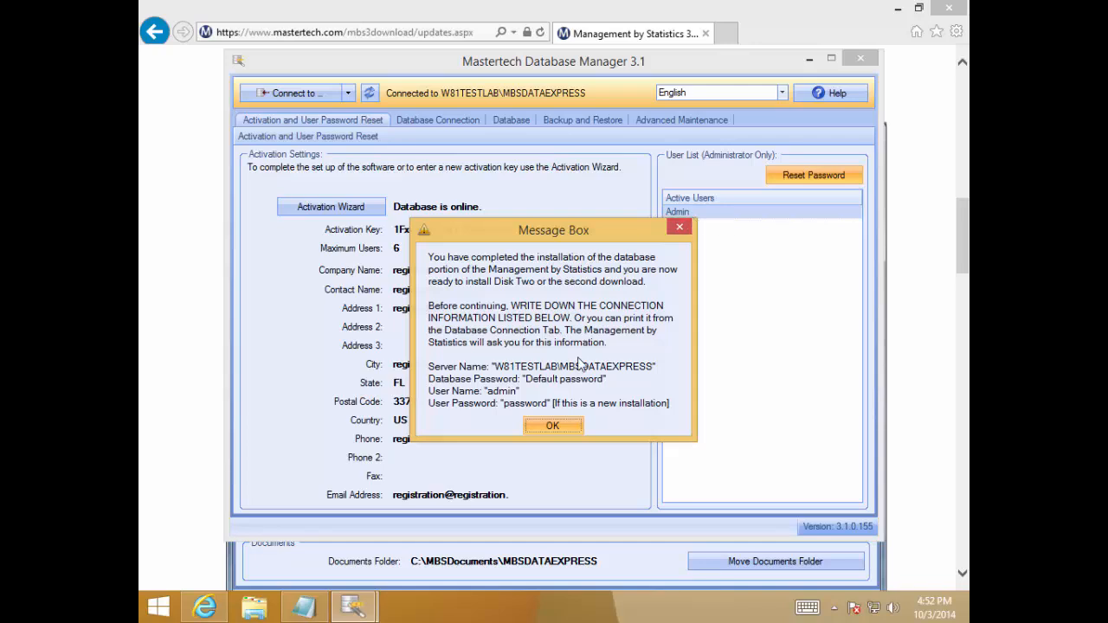
left_click(553, 426)
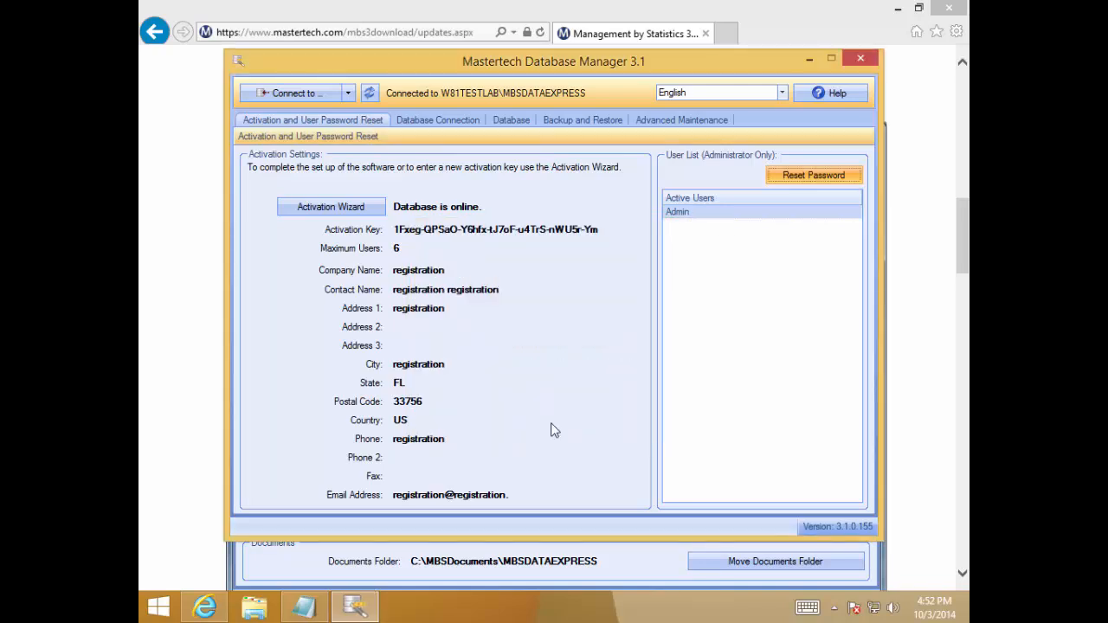
Check the database version in Mastertech Database Manager 3.1 and close the program
left_click(513, 122)
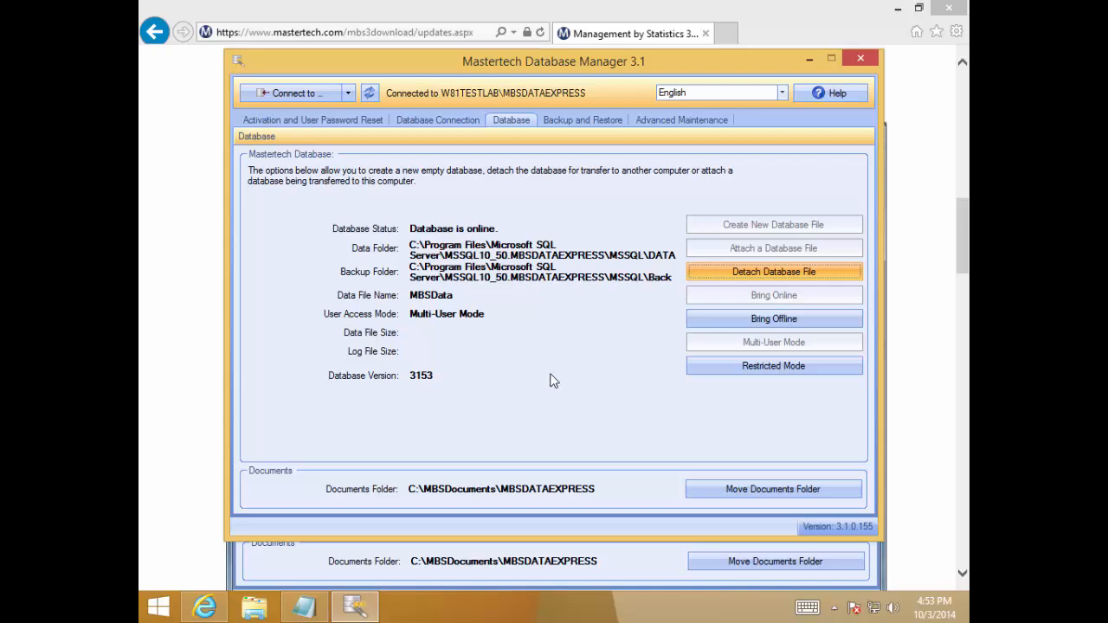
left_click(871, 56)
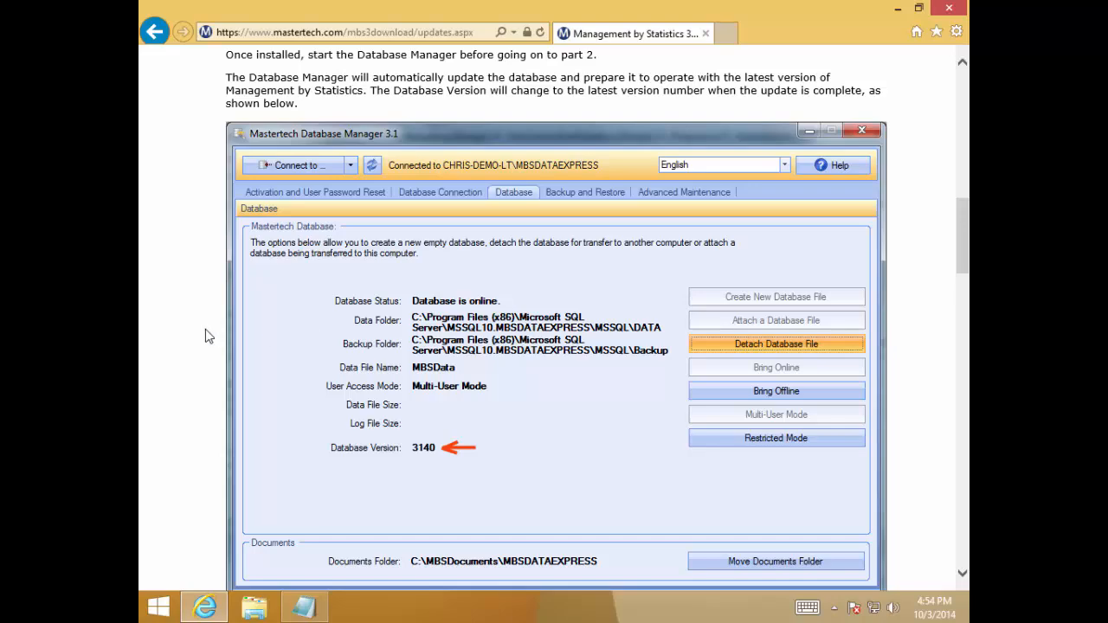
Download the Management by Statistics installer from Part 2 of the updates page and run MBS3Client_3_1_0_155.exe
scroll(206, 336, "down", 5)
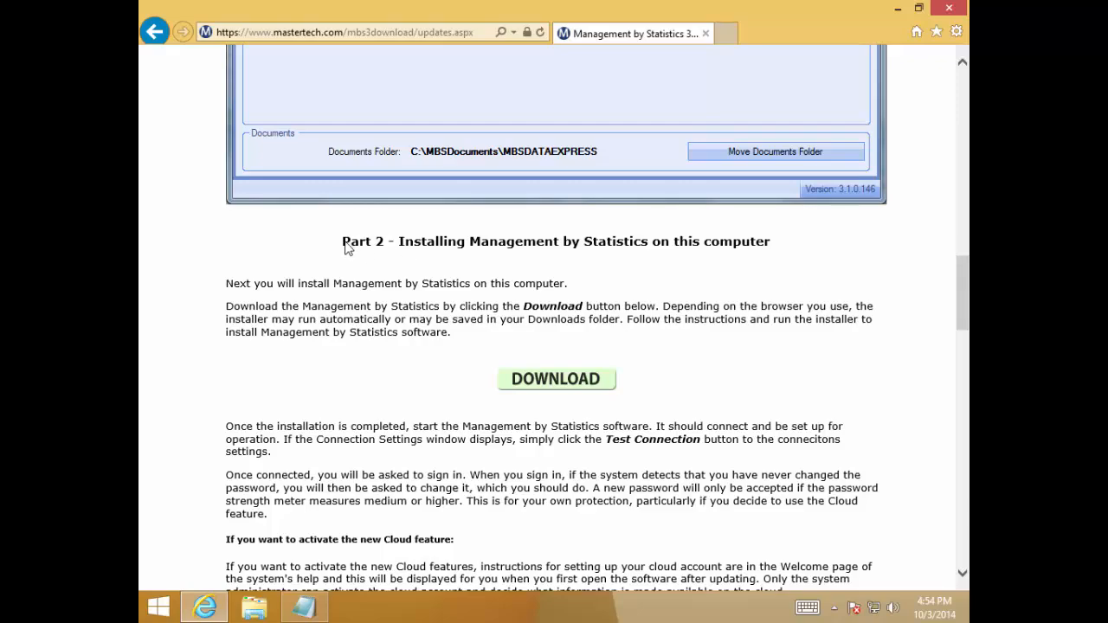
left_click_drag(345, 247, 770, 244)
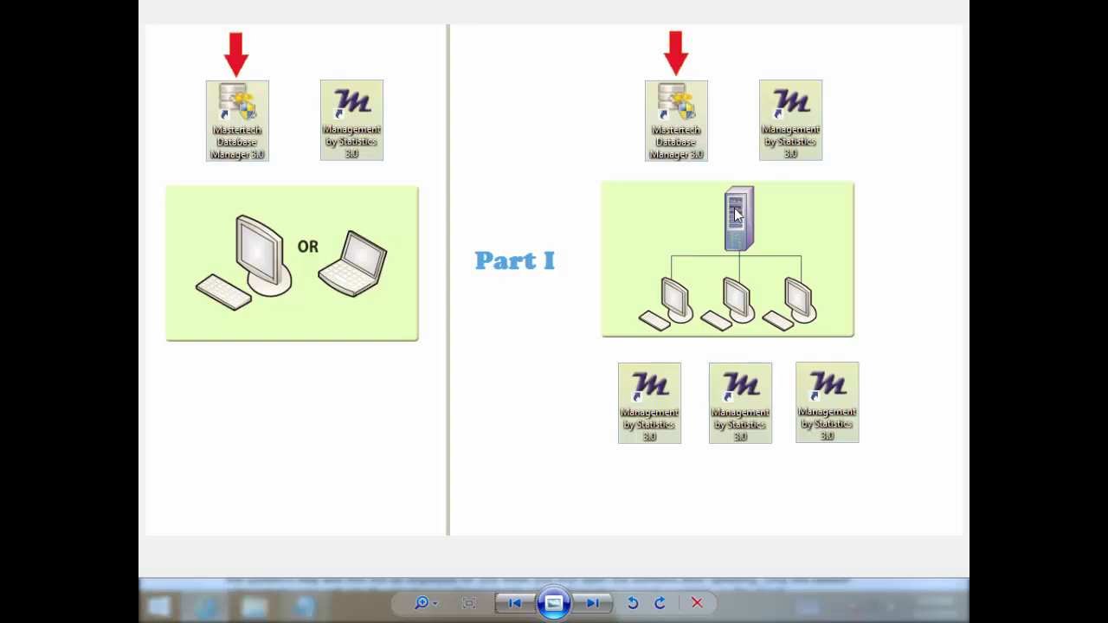
left_click(592, 604)
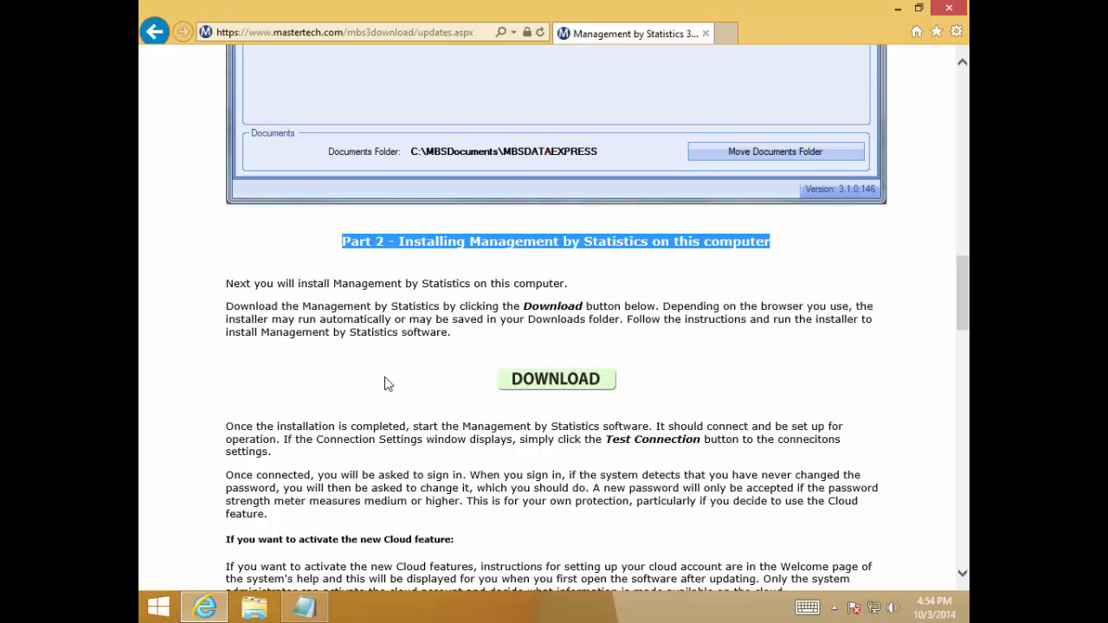
left_click(565, 380)
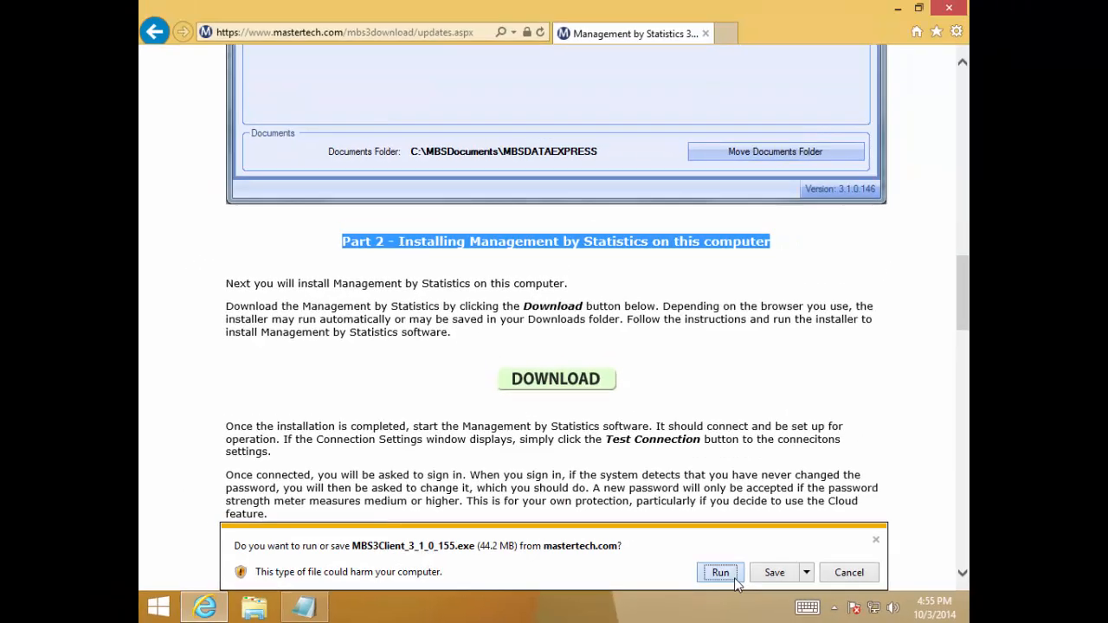
left_click(759, 572)
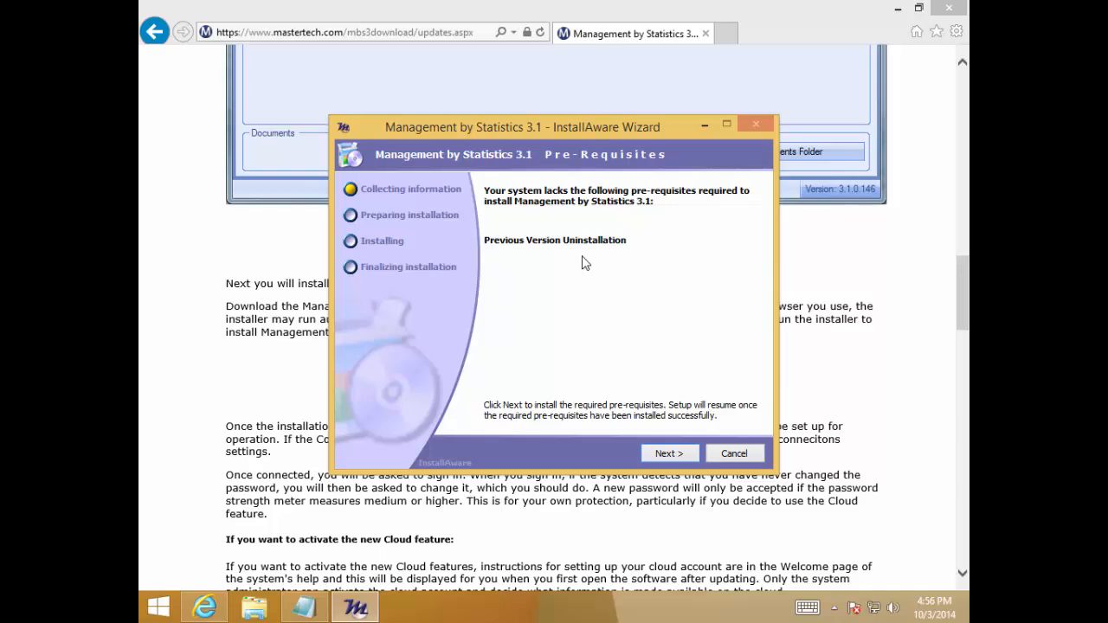
Run the prerequisite uninstallation of the previous version and accept the Management by Statistics 3.1 license agreement
left_click(691, 458)
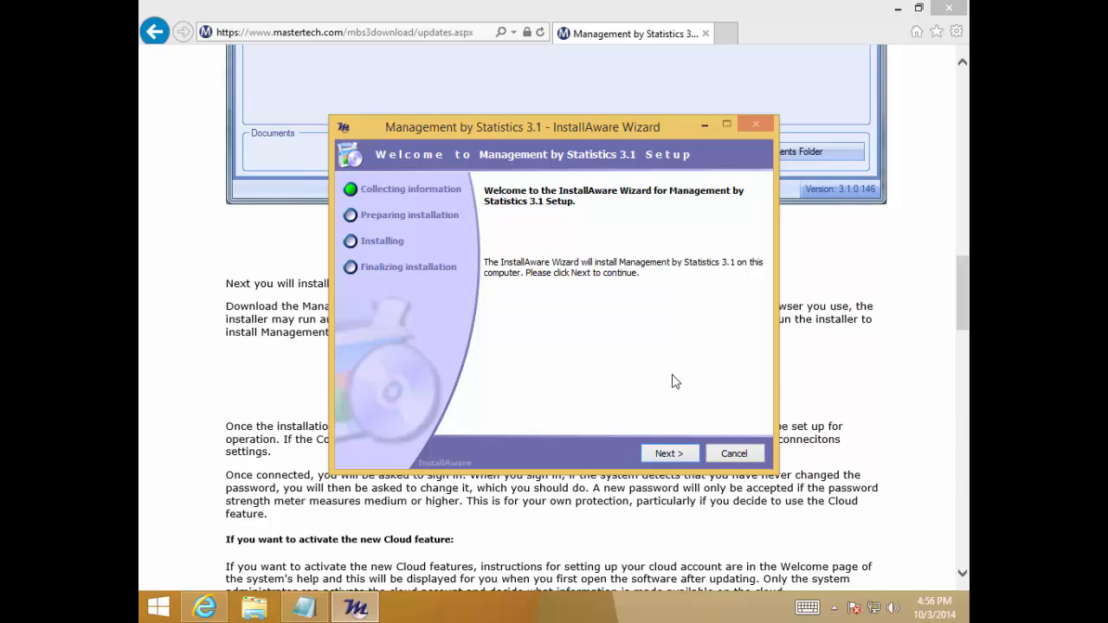
left_click(673, 455)
left_click(490, 425)
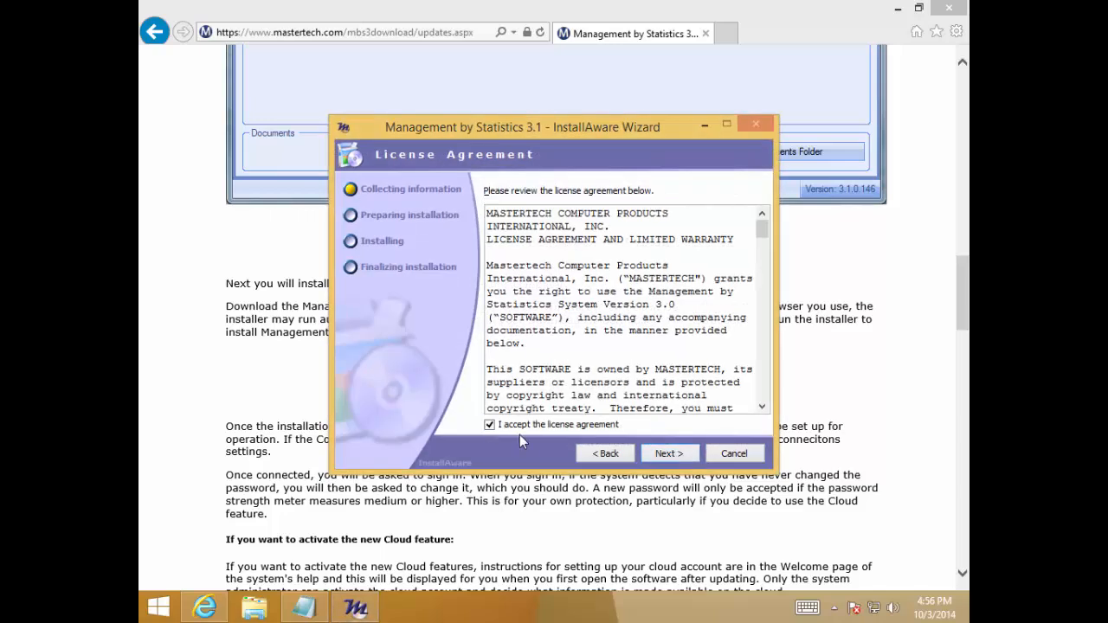
left_click(694, 455)
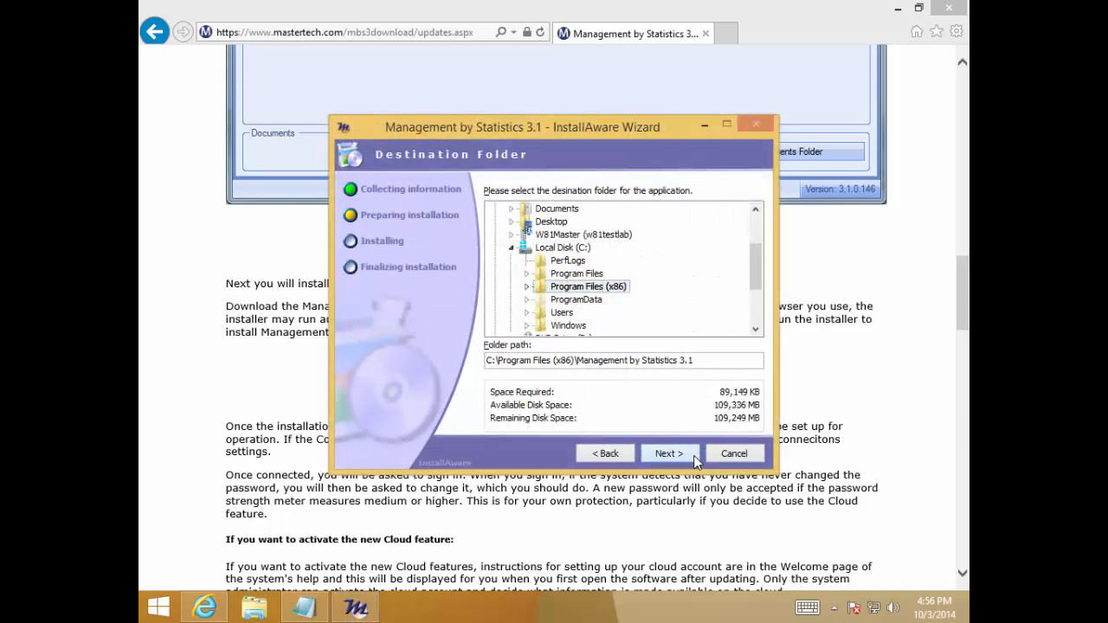
Install Management by Statistics 3.1 in the default destination folder and finish with Run Management by Statistics 3.1 now enabled
left_click(669, 453)
left_click(669, 454)
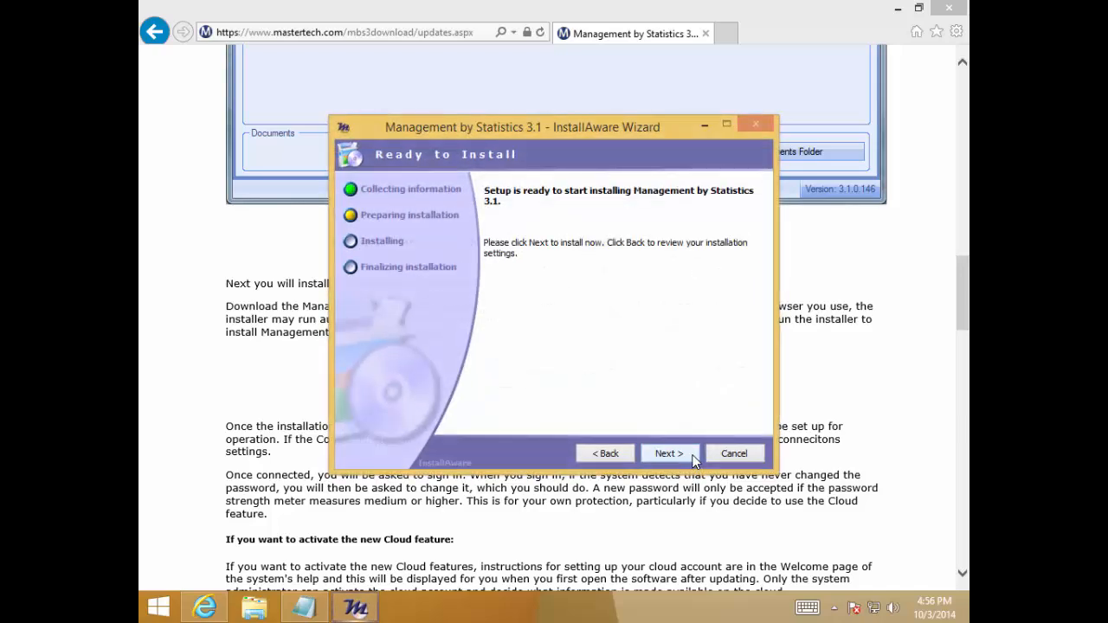
left_click(668, 454)
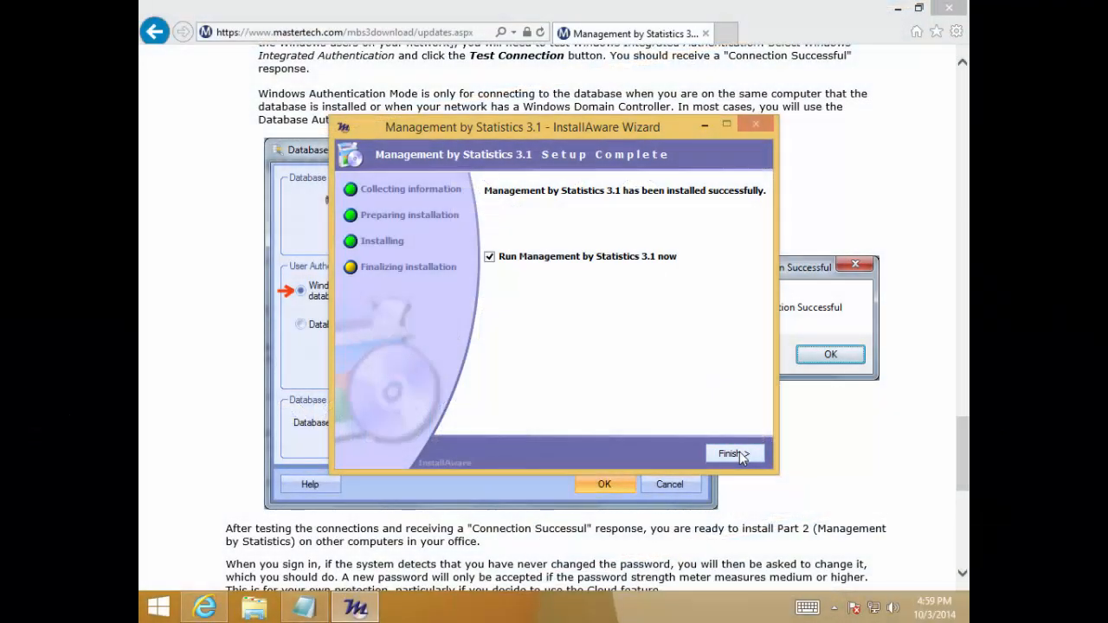
left_click(734, 453)
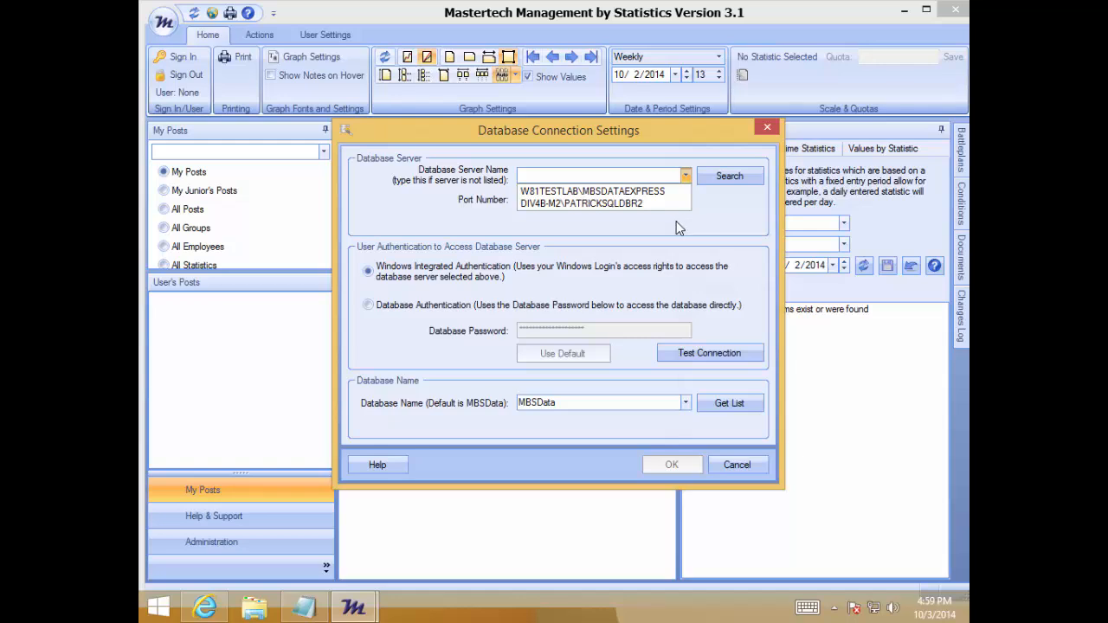
Select the database server W81TESTLAB\MBSDATAEXPRESS and test its connection with Windows Integrated Authentication
left_click(620, 192)
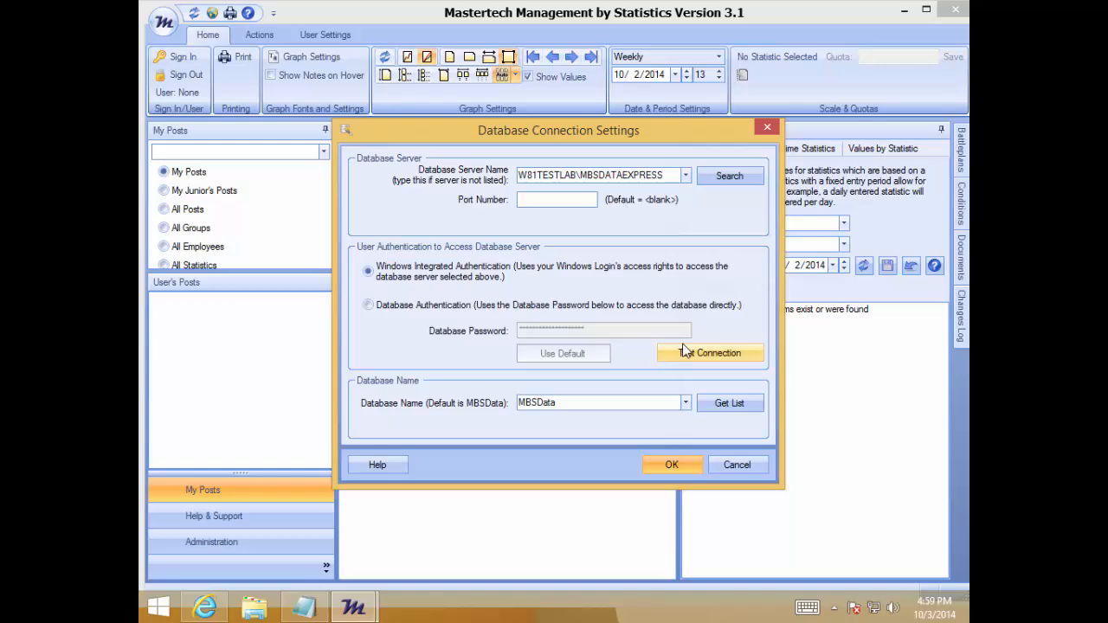
left_click(695, 357)
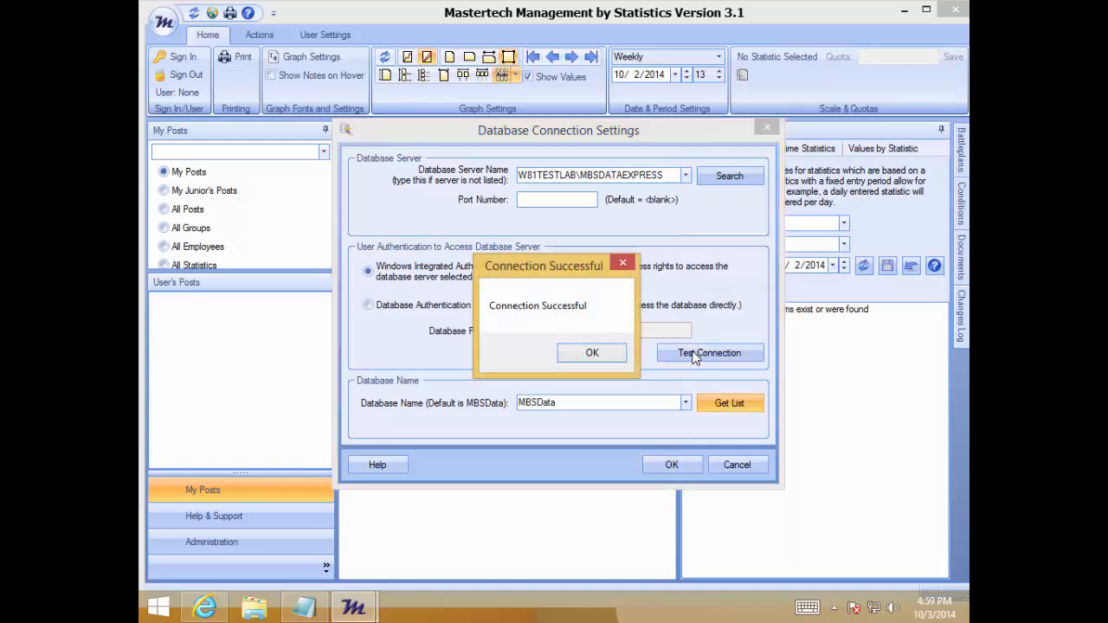
left_click(593, 354)
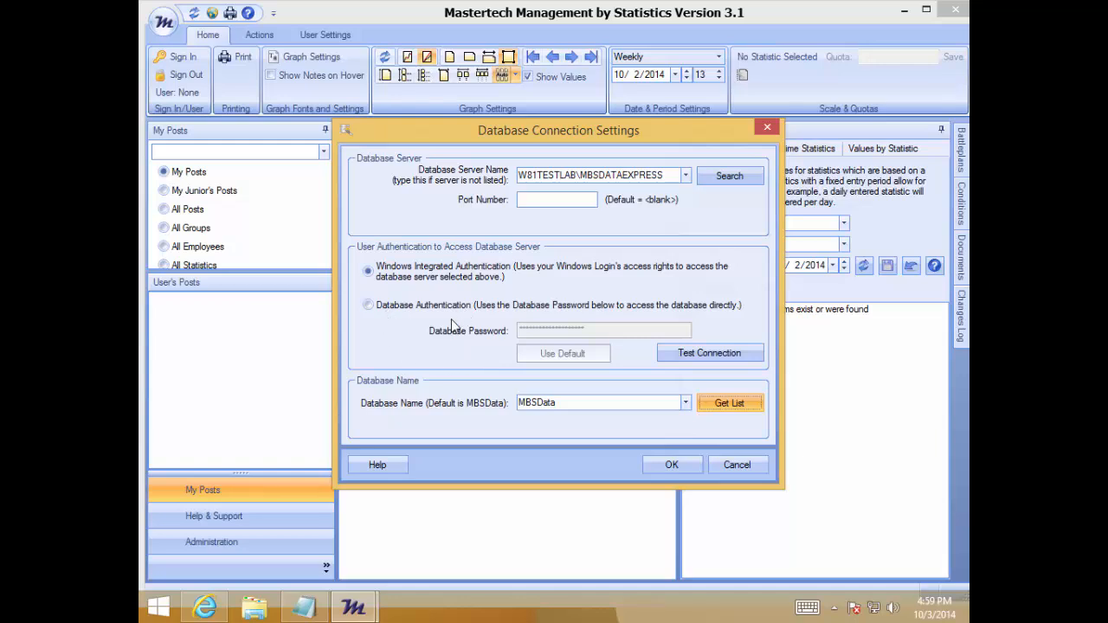
Test the database server connection using Database Authentication with the default database password
left_click(369, 306)
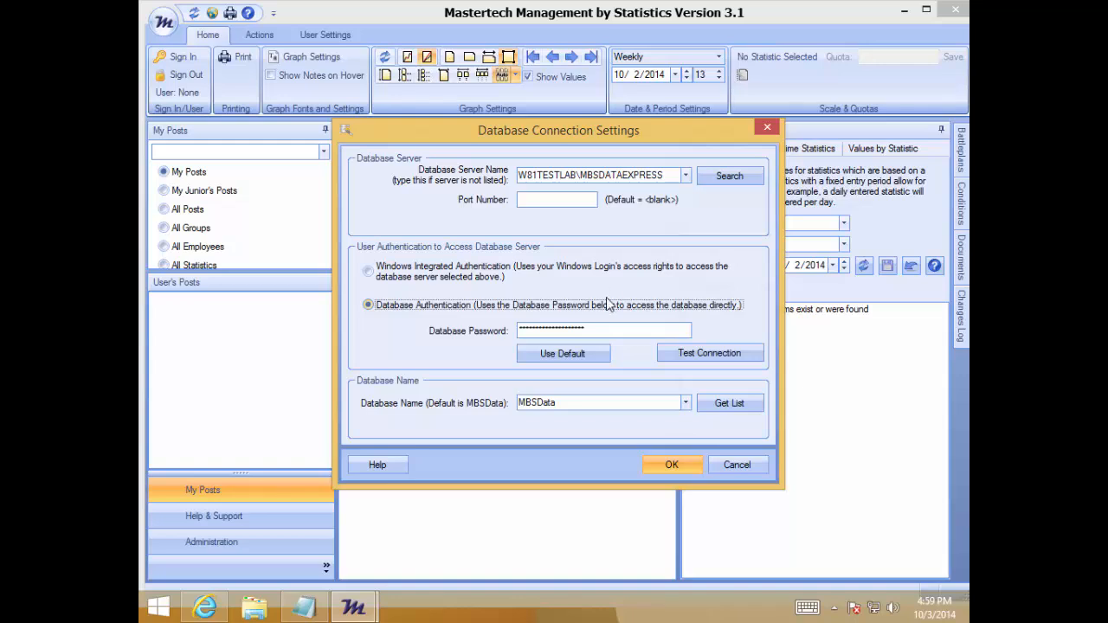
left_click(545, 352)
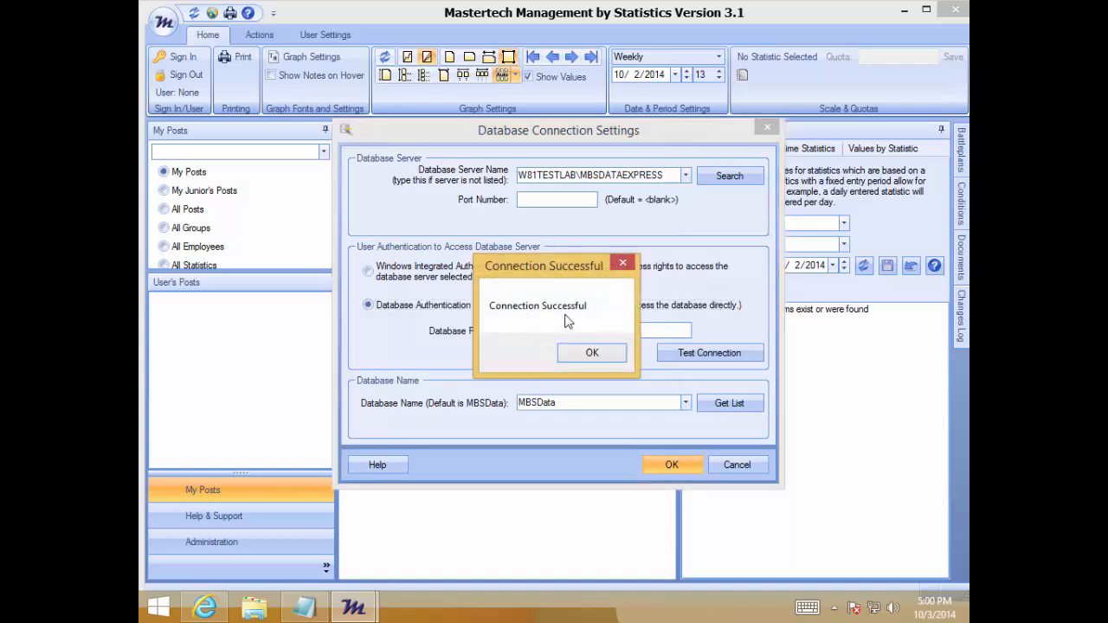
left_click(593, 353)
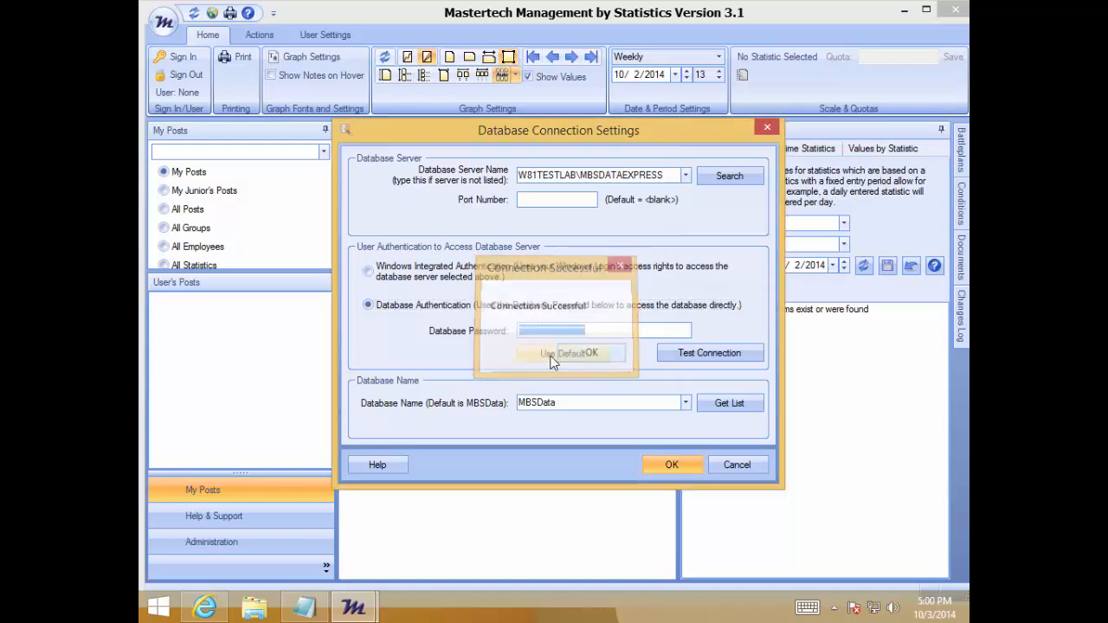
Choose Windows Integrated Authentication and apply the database connection settings
left_click(428, 278)
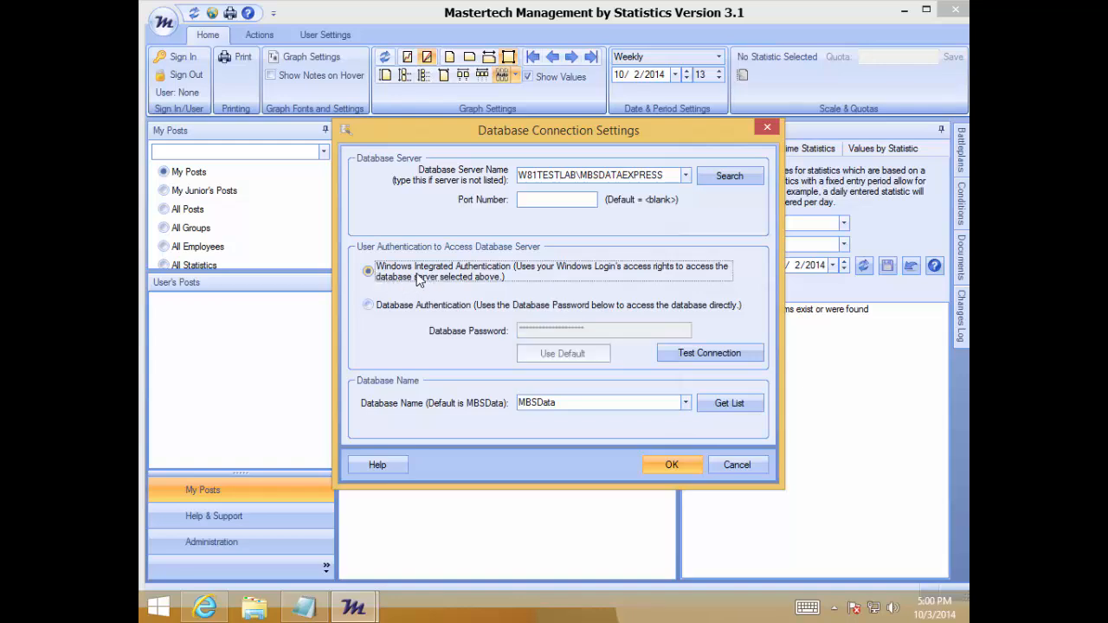
left_click(671, 464)
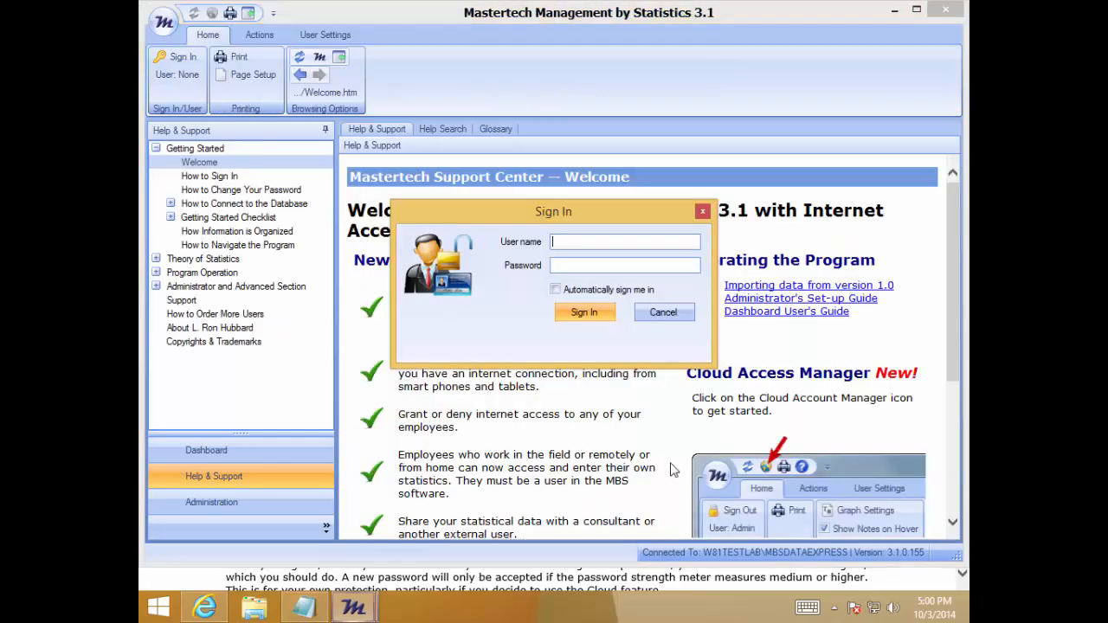
Sign in to Management by Statistics with the user name Admin and the account password
type("Admin")
key("Tab")
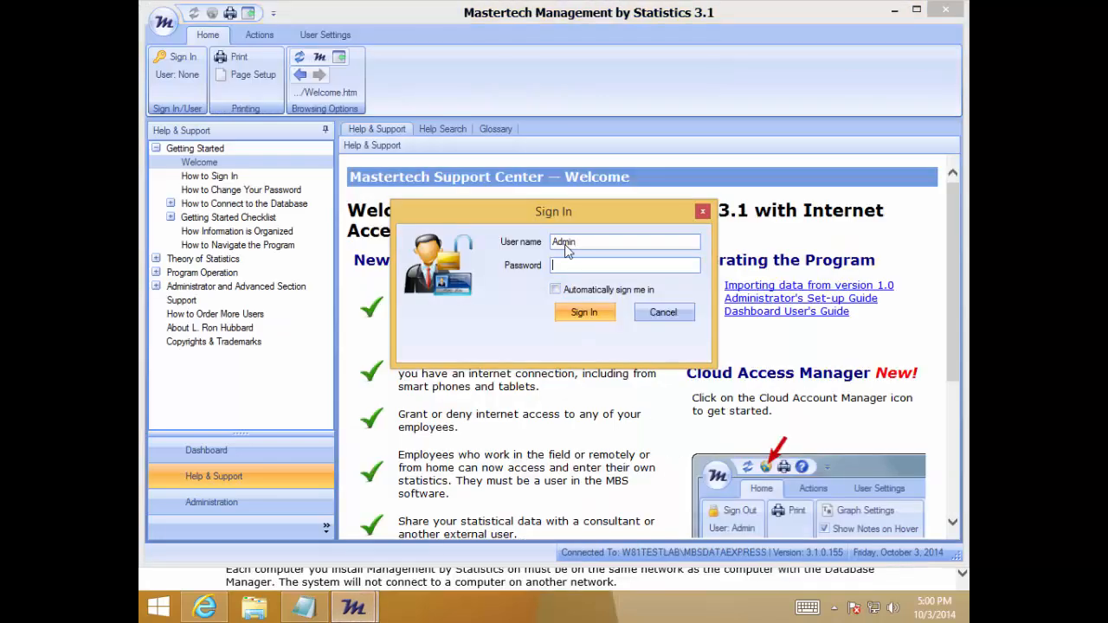
type("password")
key("Return")
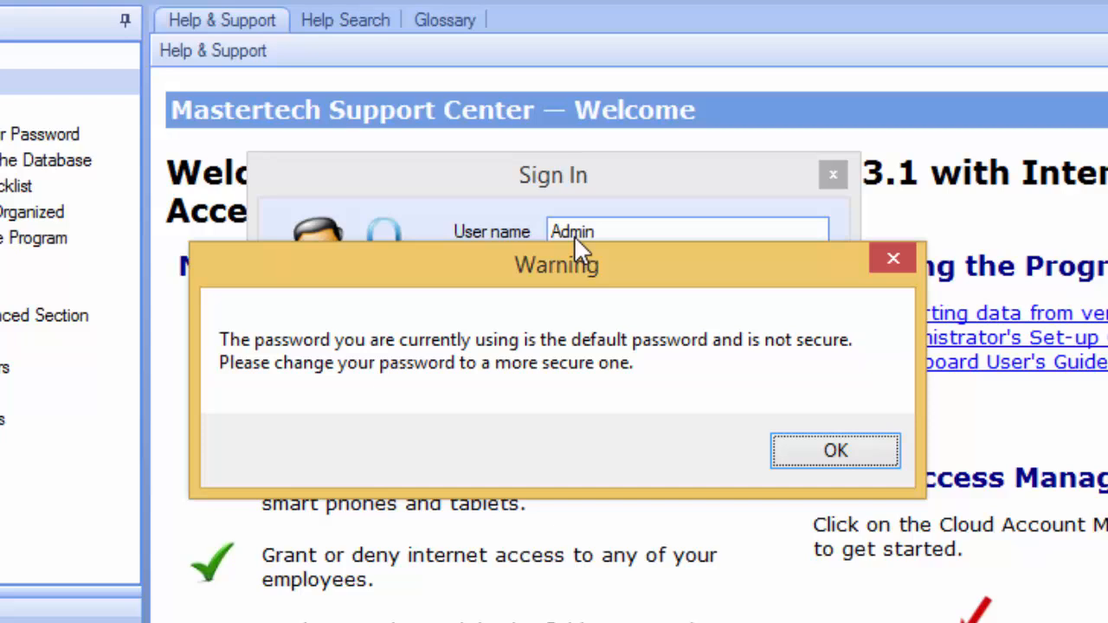
Acknowledge the default password warning, then enter and re-enter a new account password of at least Medium strength and save it
left_click(805, 457)
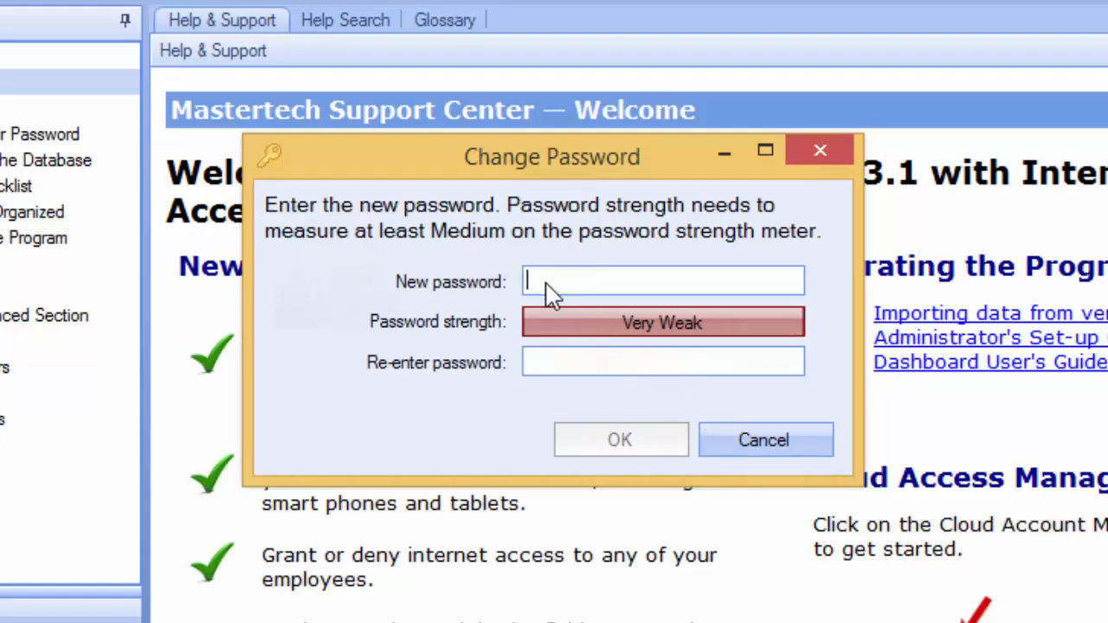
type("**********")
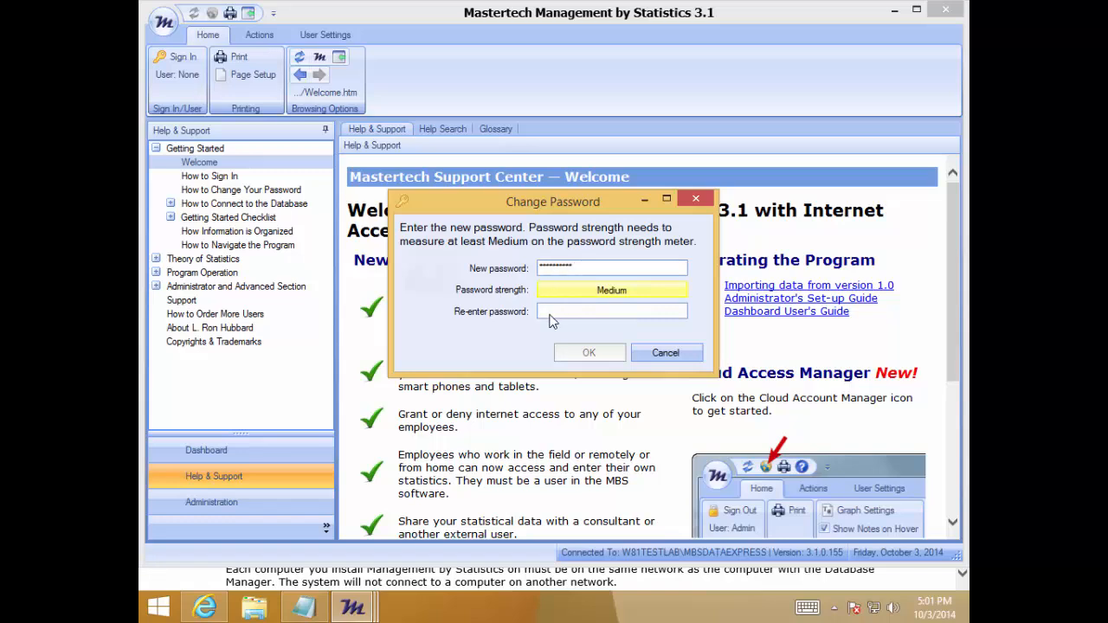
left_click(551, 313)
type("***********")
left_click(594, 357)
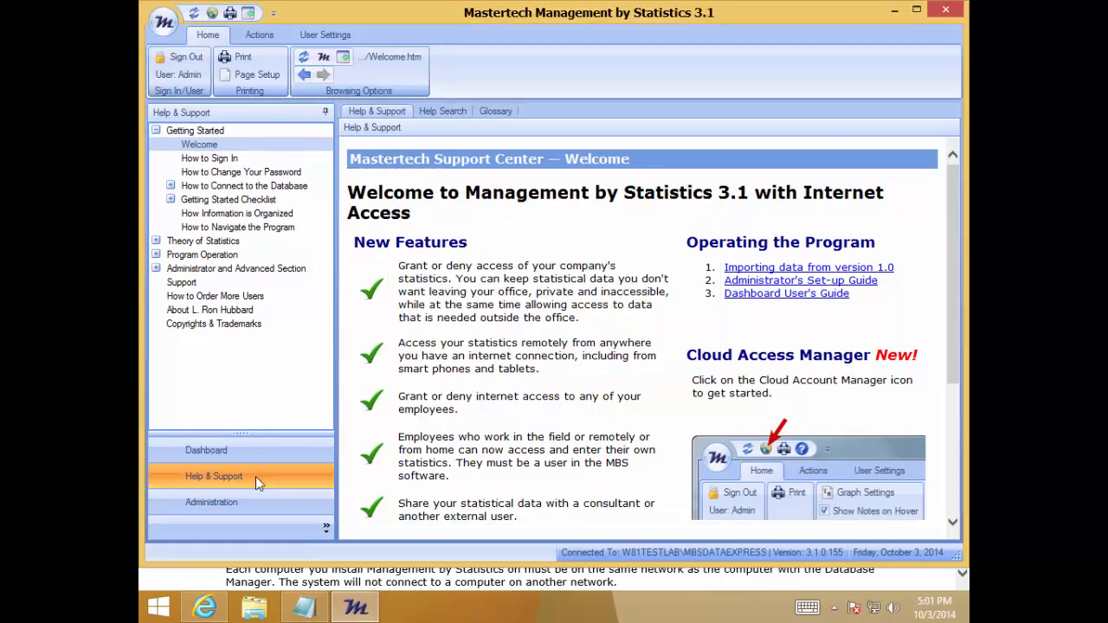
Open the Dashboard and review the updates page's instructions for other office computers and creating a Cloud Account
left_click(253, 454)
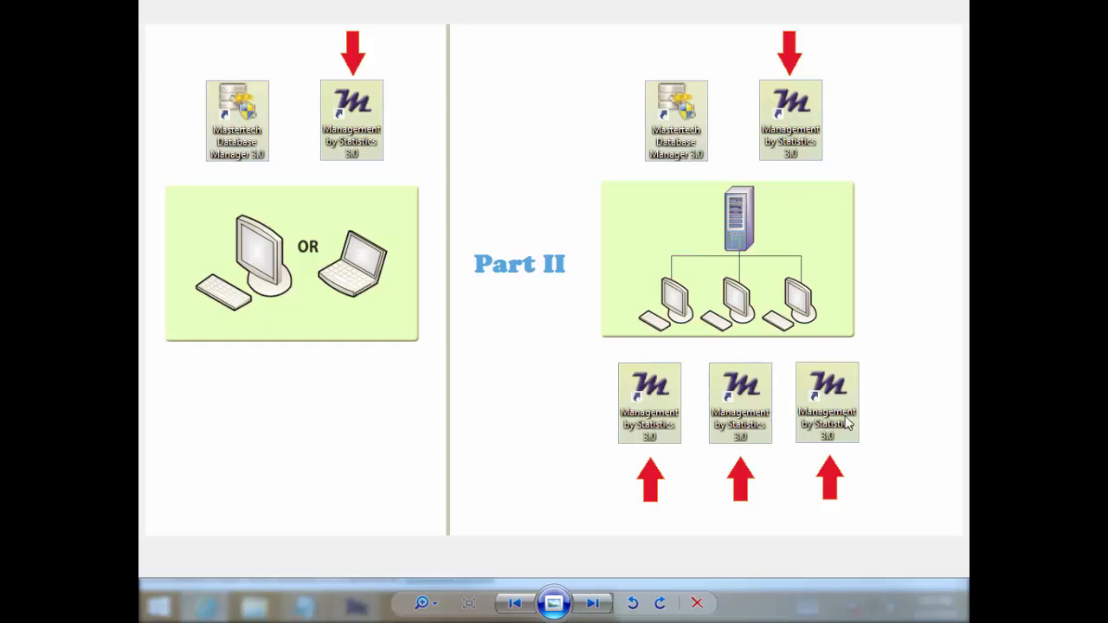
key("alt+Tab")
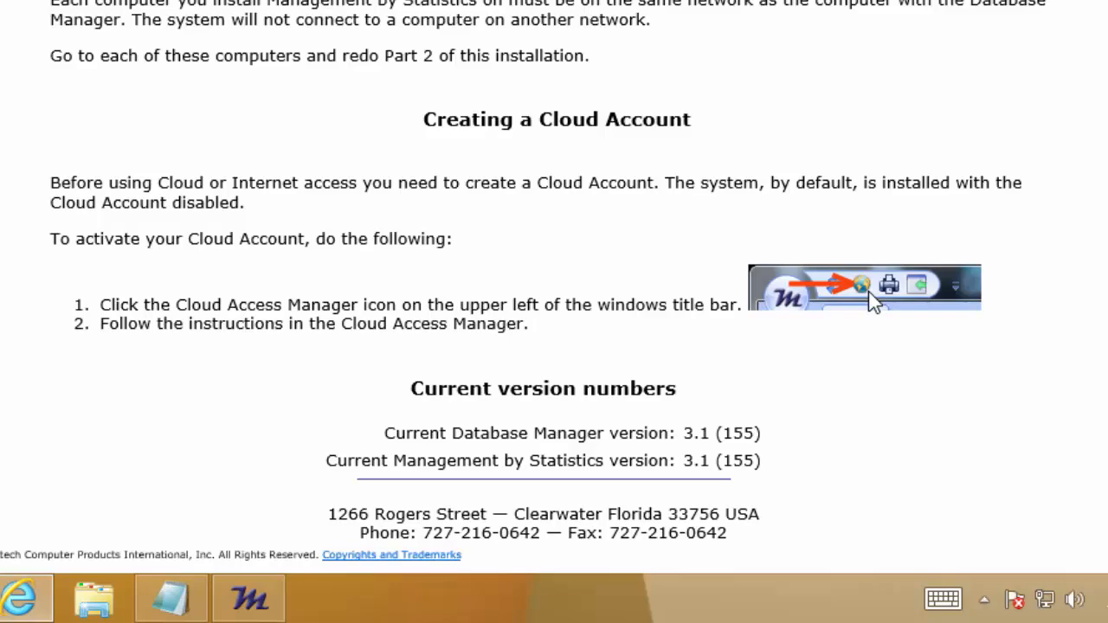
left_click(248, 597)
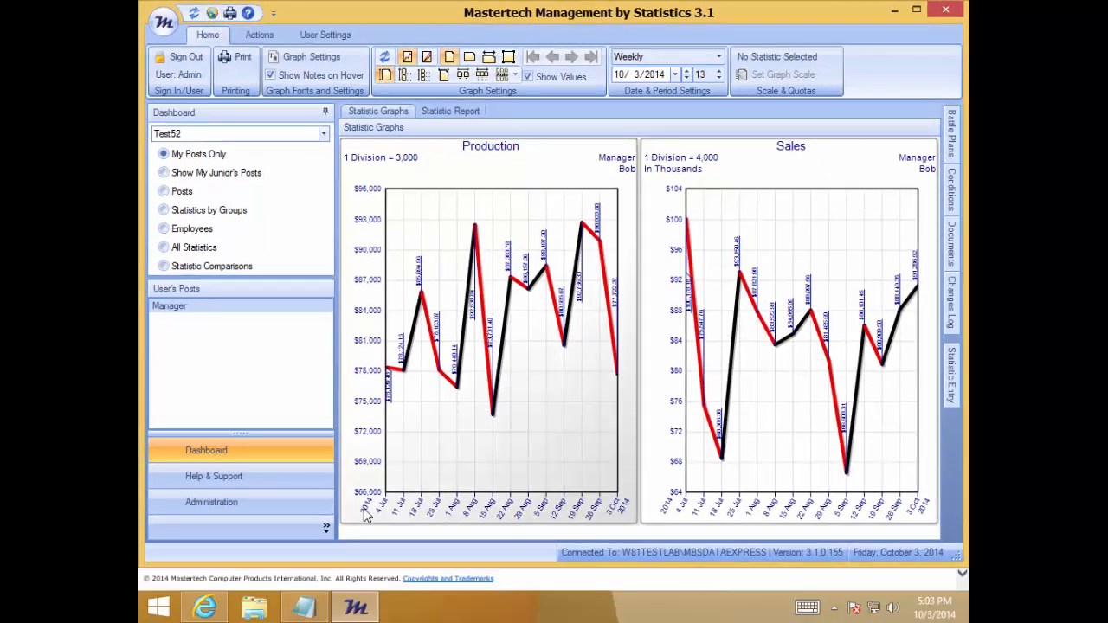
Check the Production and Sales graphs, then close Management by Statistics and the browser
mouse_move(756, 250)
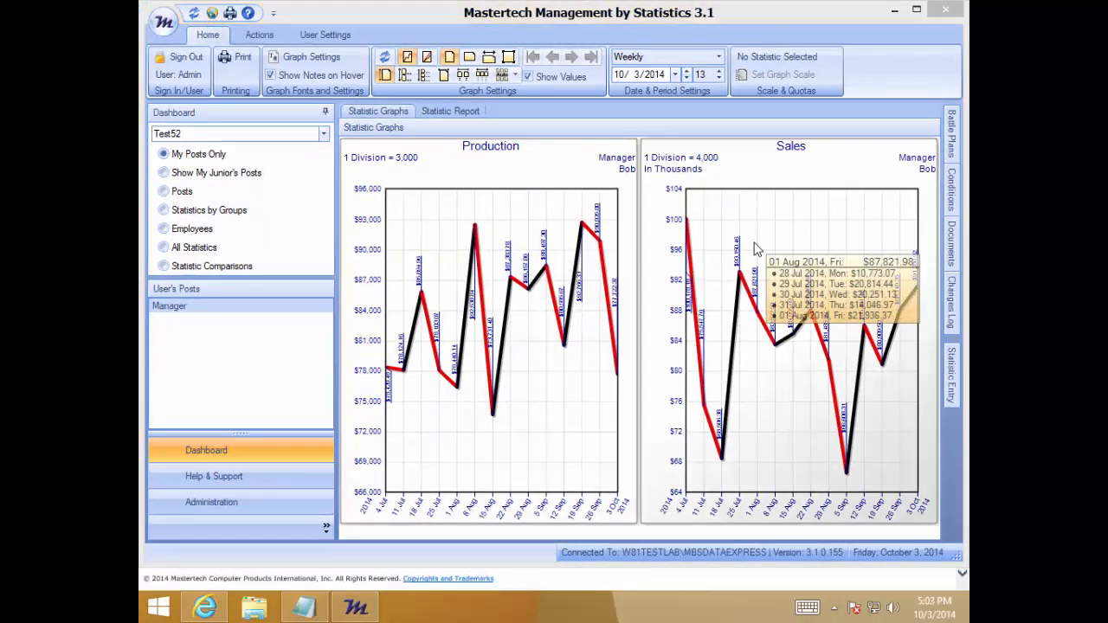
left_click(946, 10)
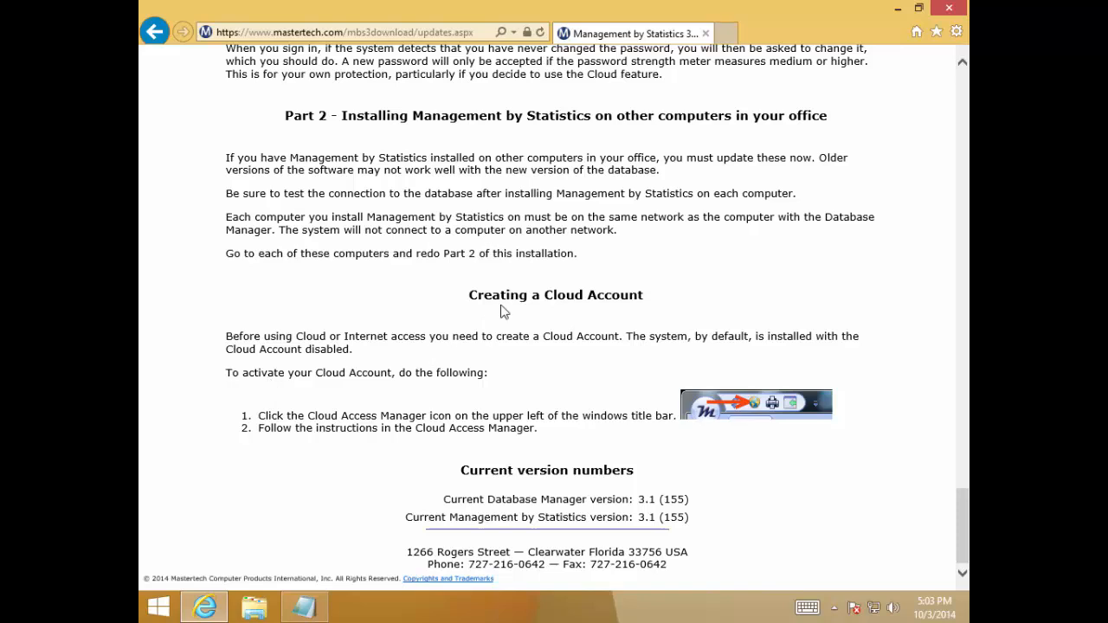
left_click(948, 11)
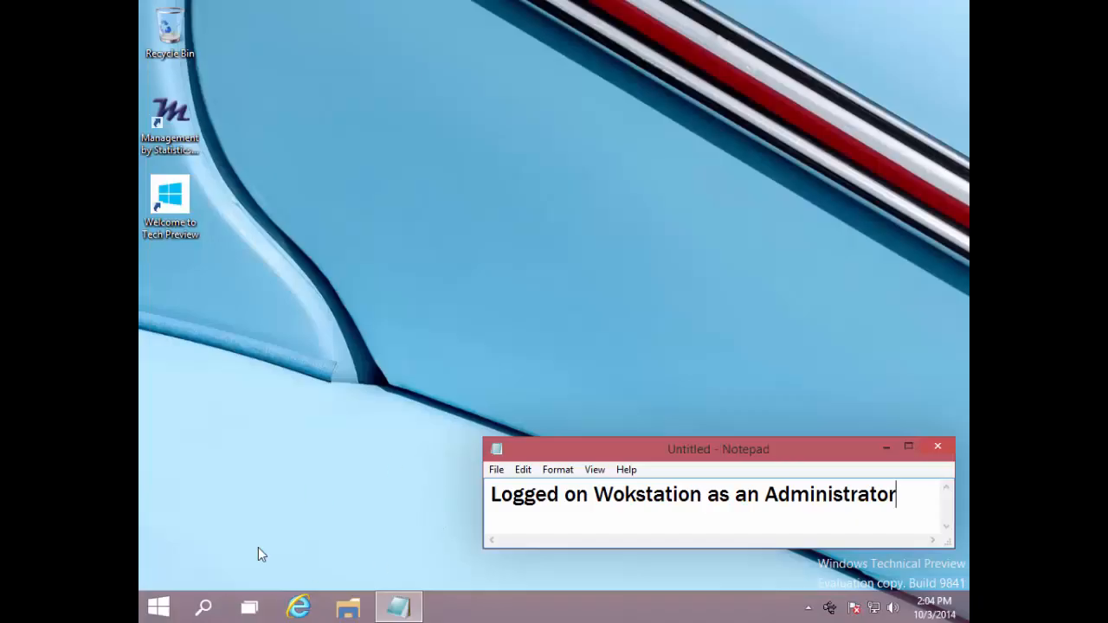
On the workstation, browse to mastertech.com and open the version 3.0 to 3.1 Updates Download page from Tech Support
left_click(303, 606)
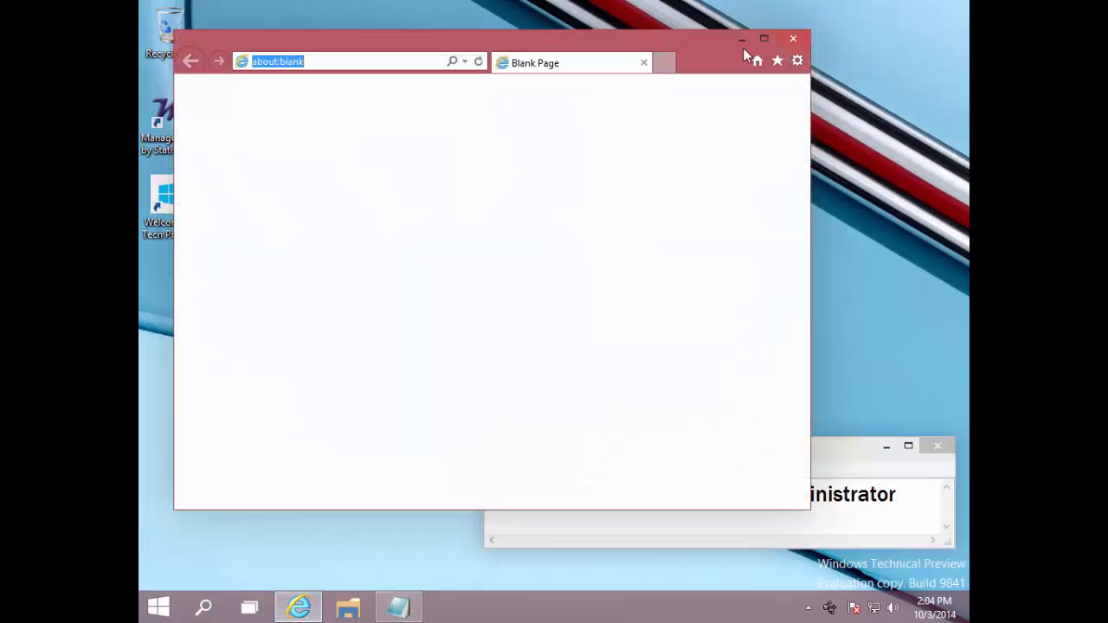
left_click(763, 38)
type("mastertech")
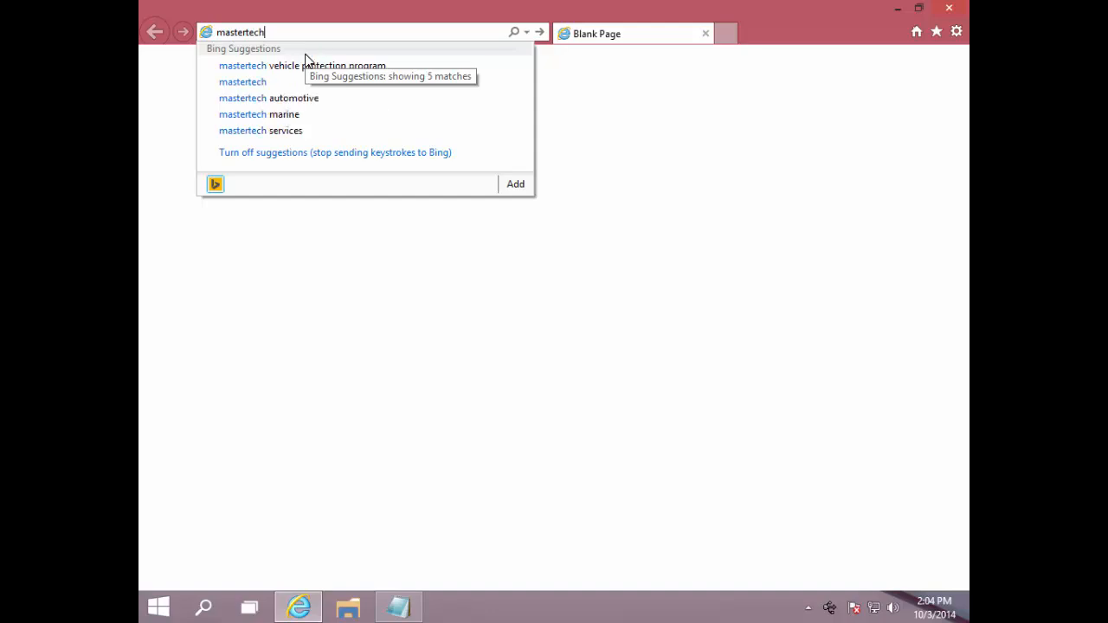
key("ctrl+Return")
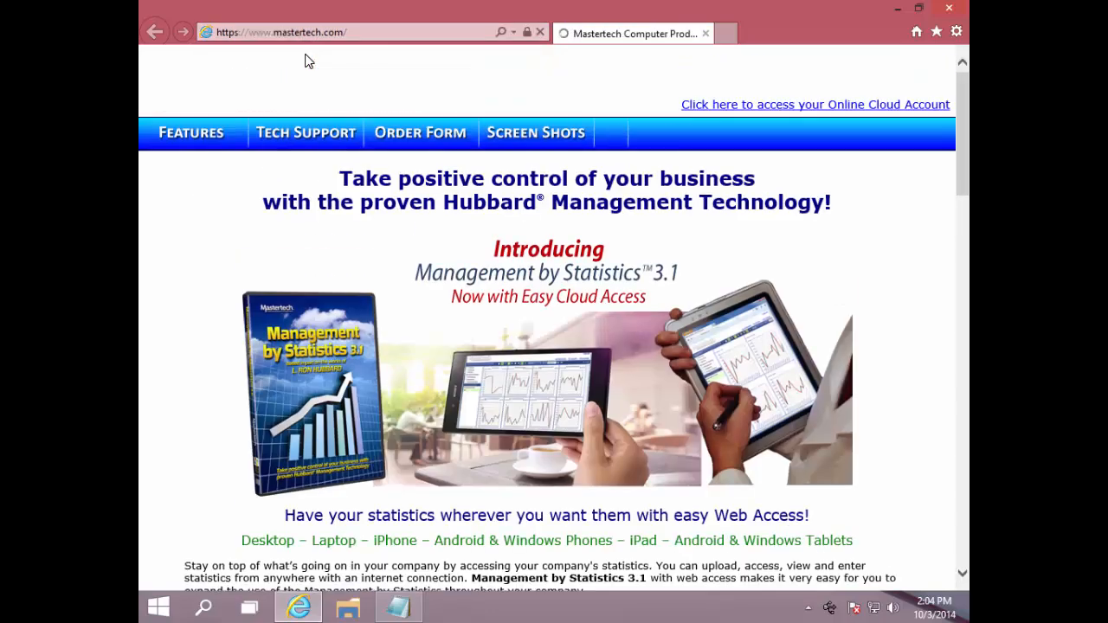
left_click(302, 140)
scroll(329, 324, "down", 3)
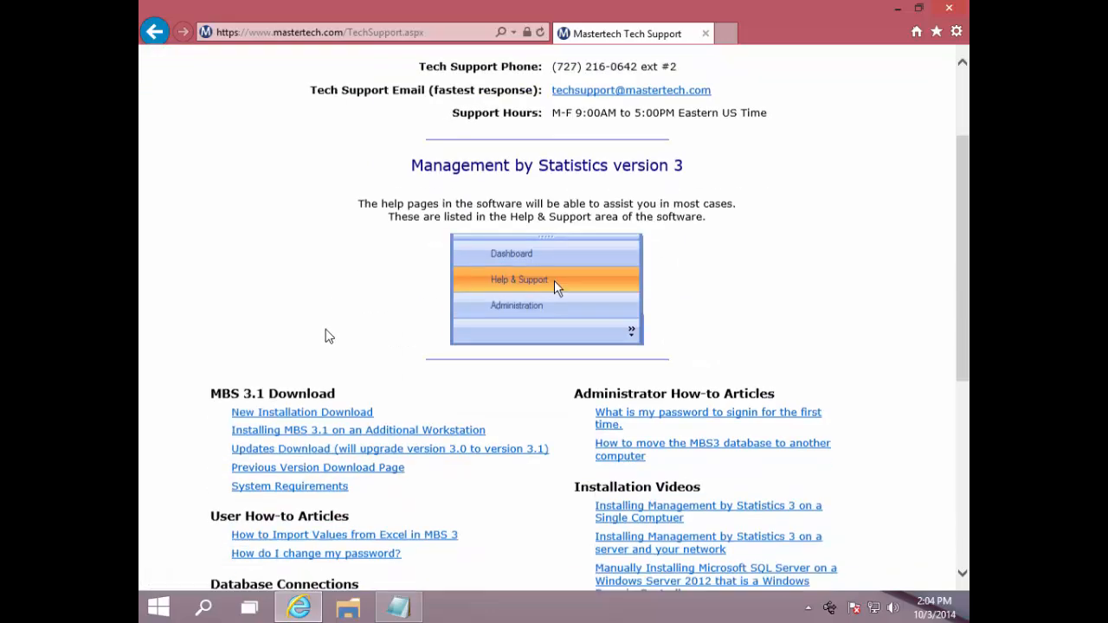
left_click(267, 433)
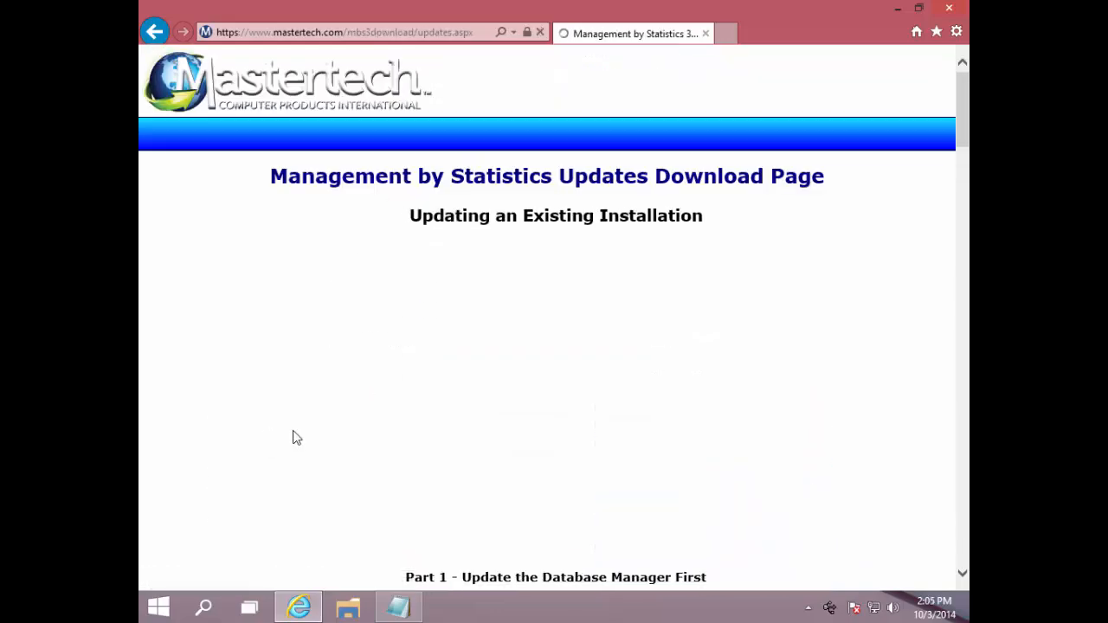
Return to the Tech Support page and open Installing MBS 3.1 on an Additional Workstation
scroll(292, 438, "down", 10)
scroll(363, 396, "down", 10)
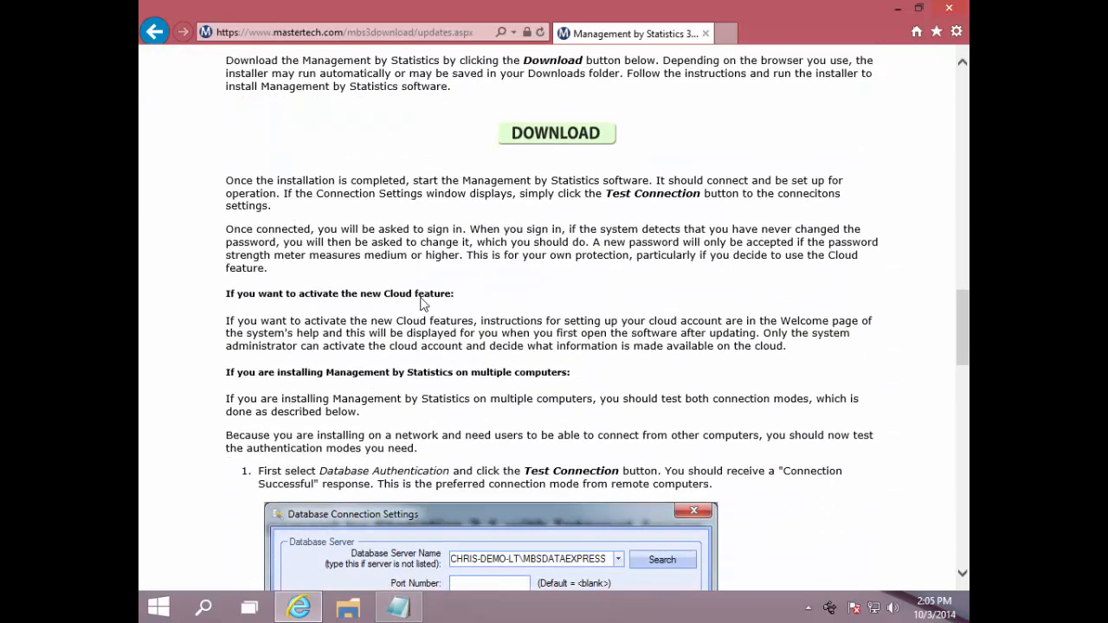
scroll(542, 375, "up", 3)
left_click(155, 32)
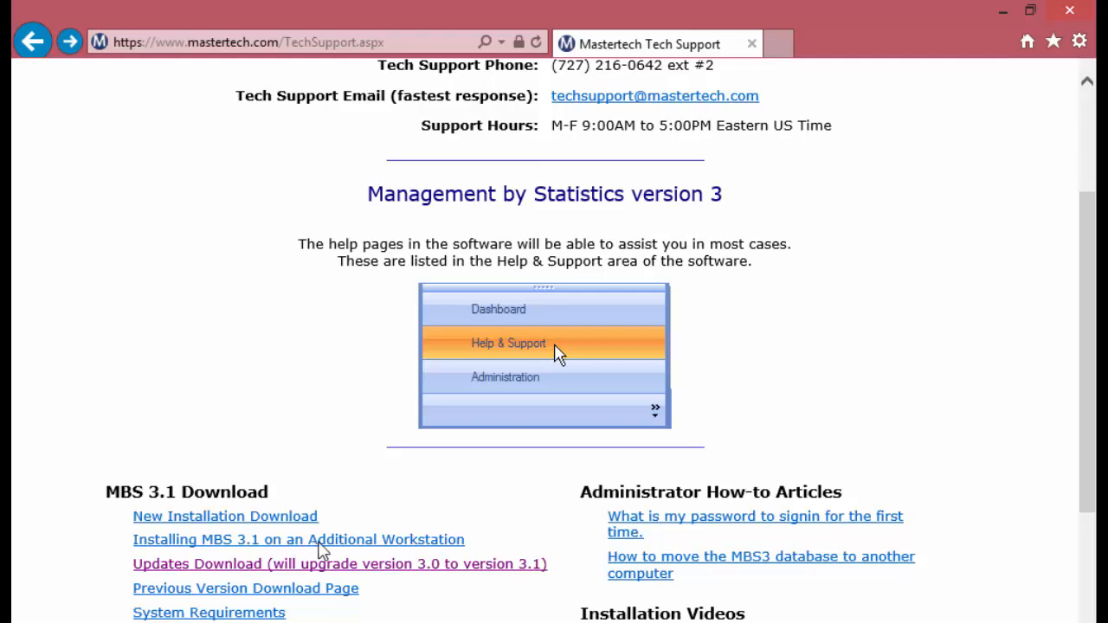
left_click(360, 465)
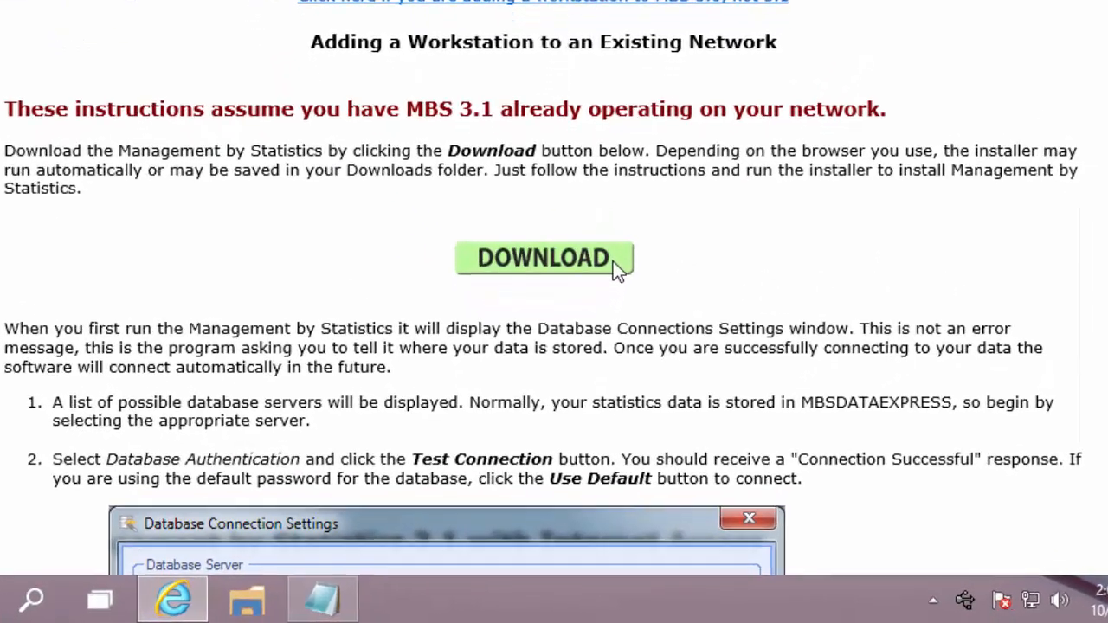
Download and run MBS3Client_3_1_0_155.exe, allowing it to make changes to the computer
left_click(596, 386)
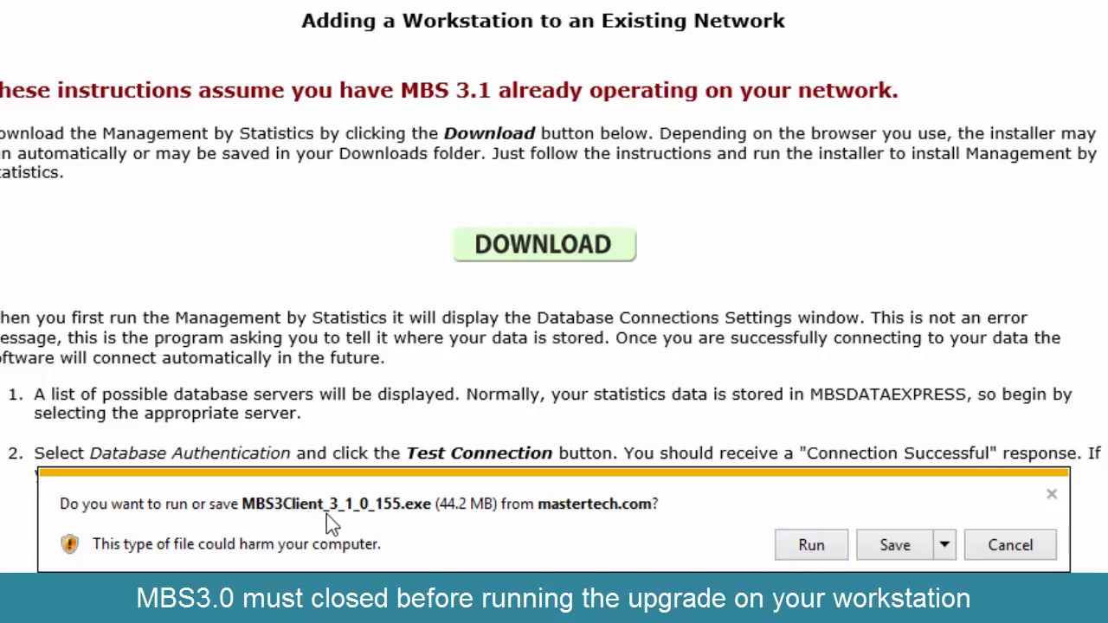
left_click(811, 544)
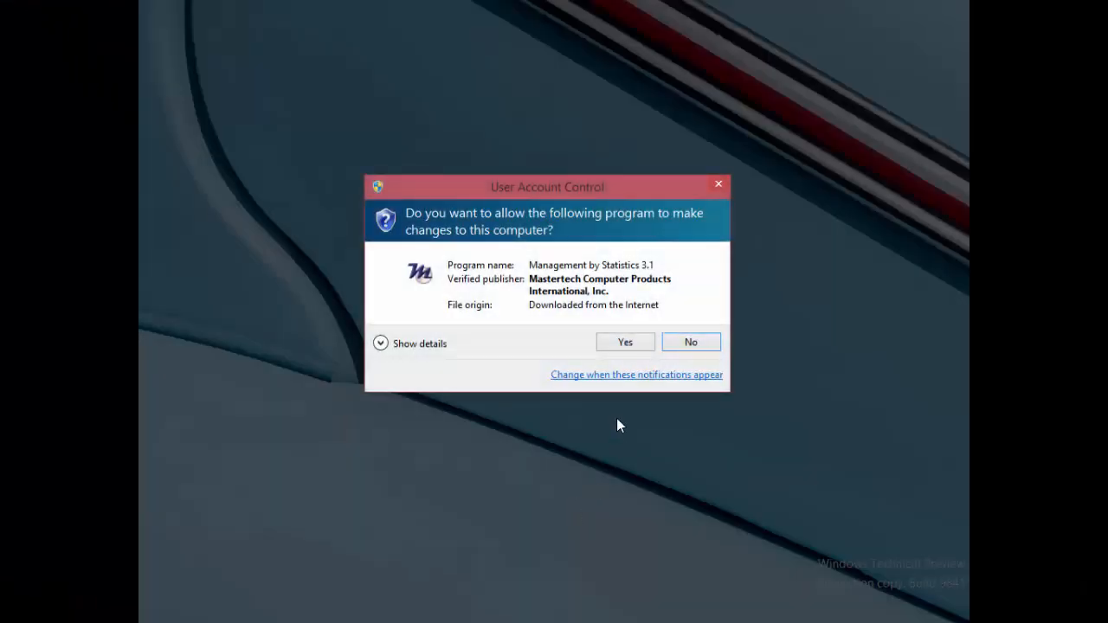
left_click(622, 343)
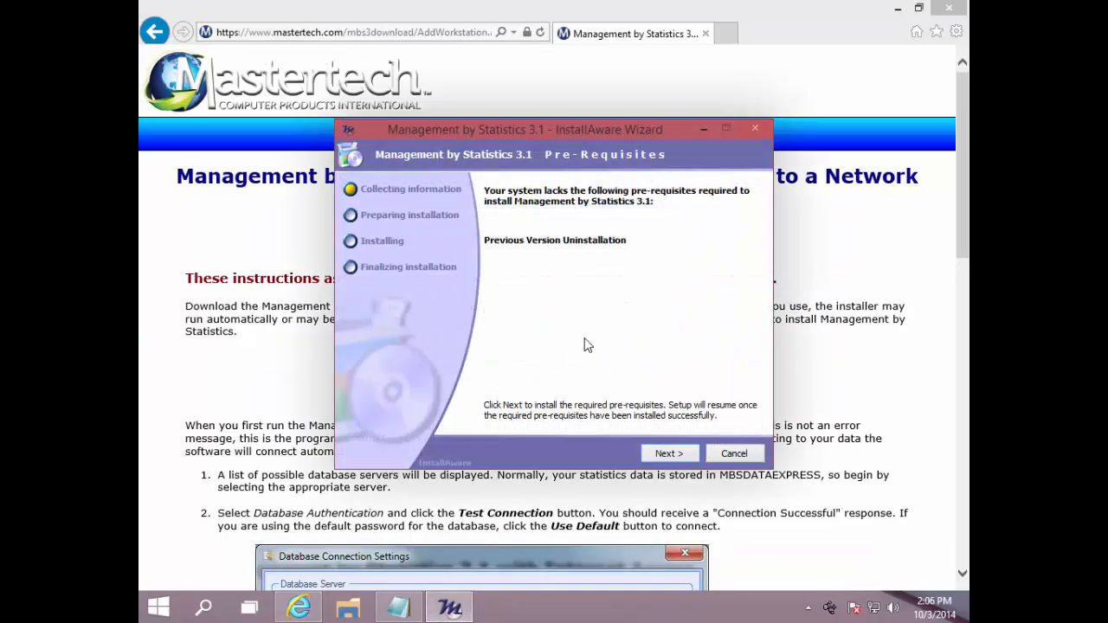
Replace the previous version with Management by Statistics 3.1, accepting the license, default folder and all-user shortcuts, and run it on finishing
left_click(668, 453)
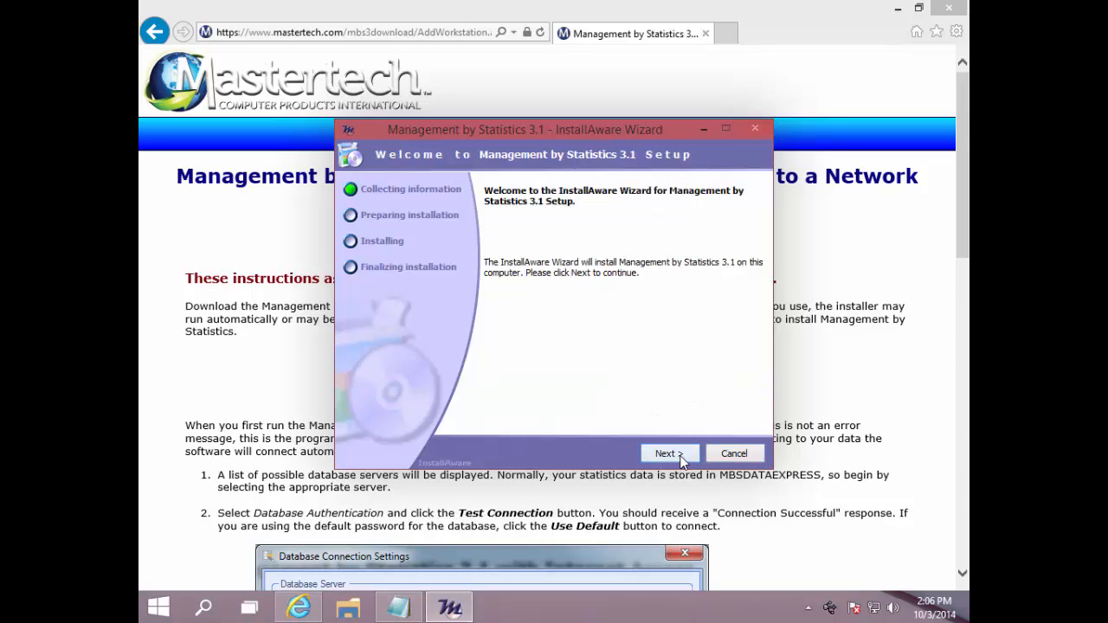
left_click(680, 456)
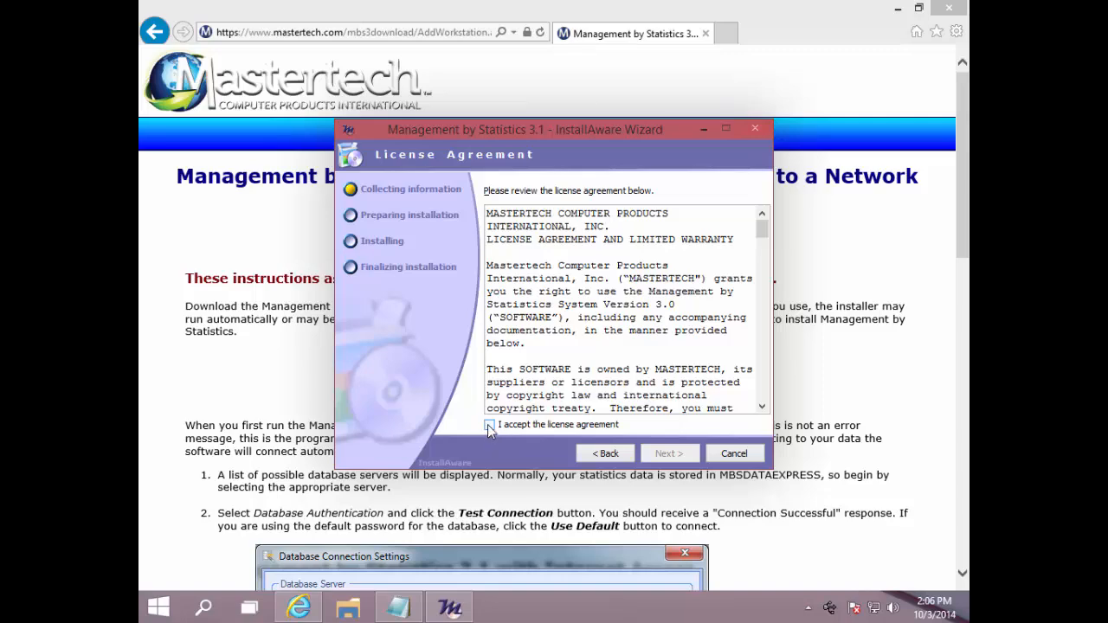
left_click(680, 456)
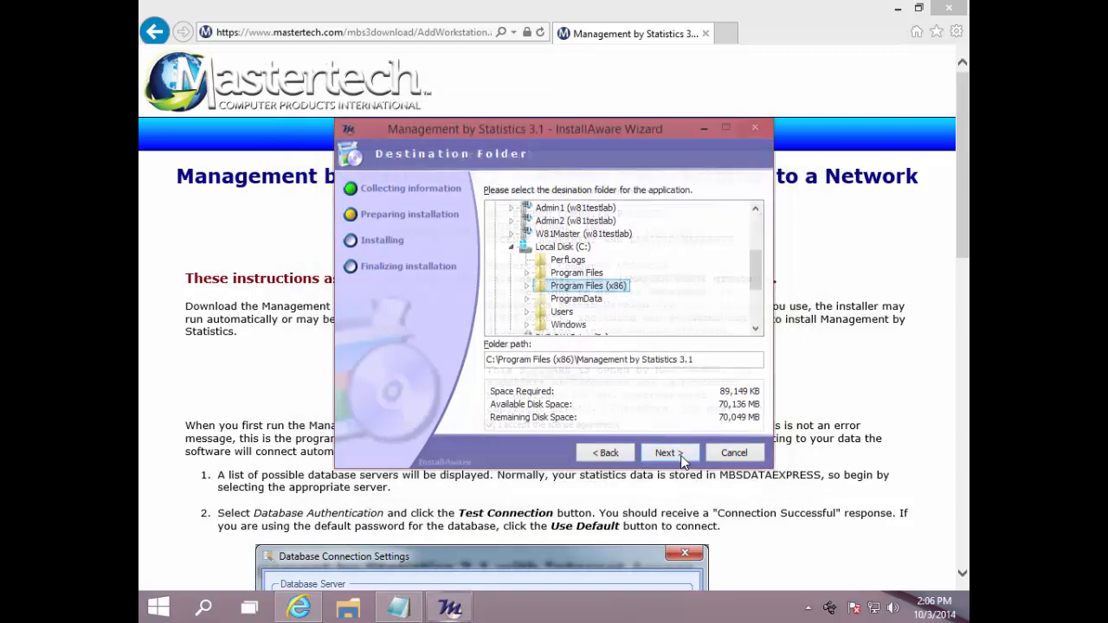
left_click(680, 456)
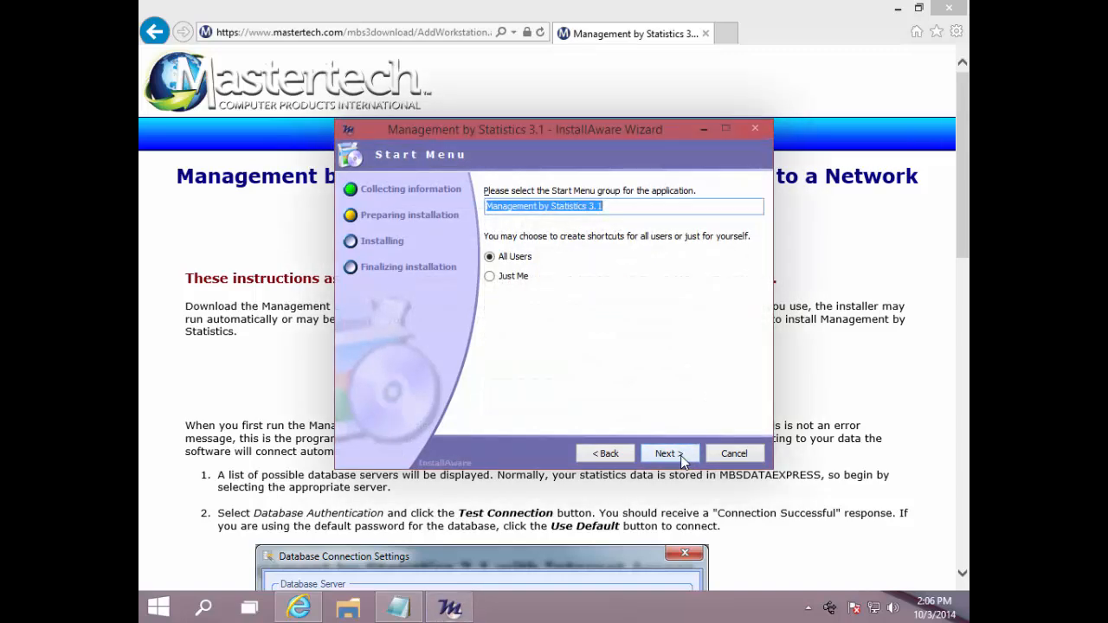
left_click(681, 456)
left_click(680, 456)
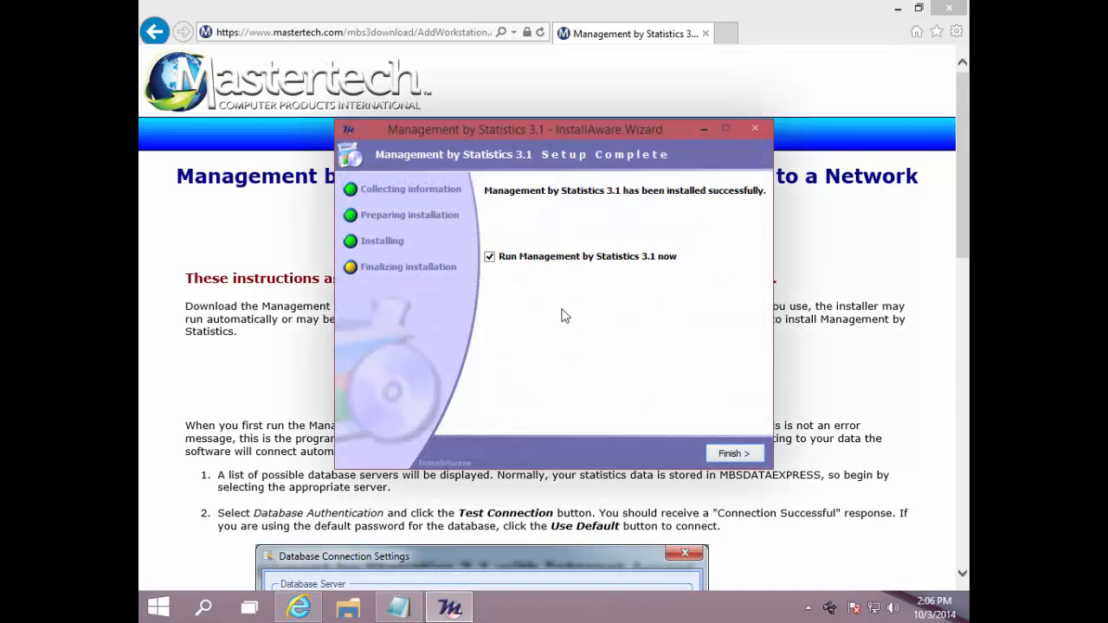
left_click(735, 453)
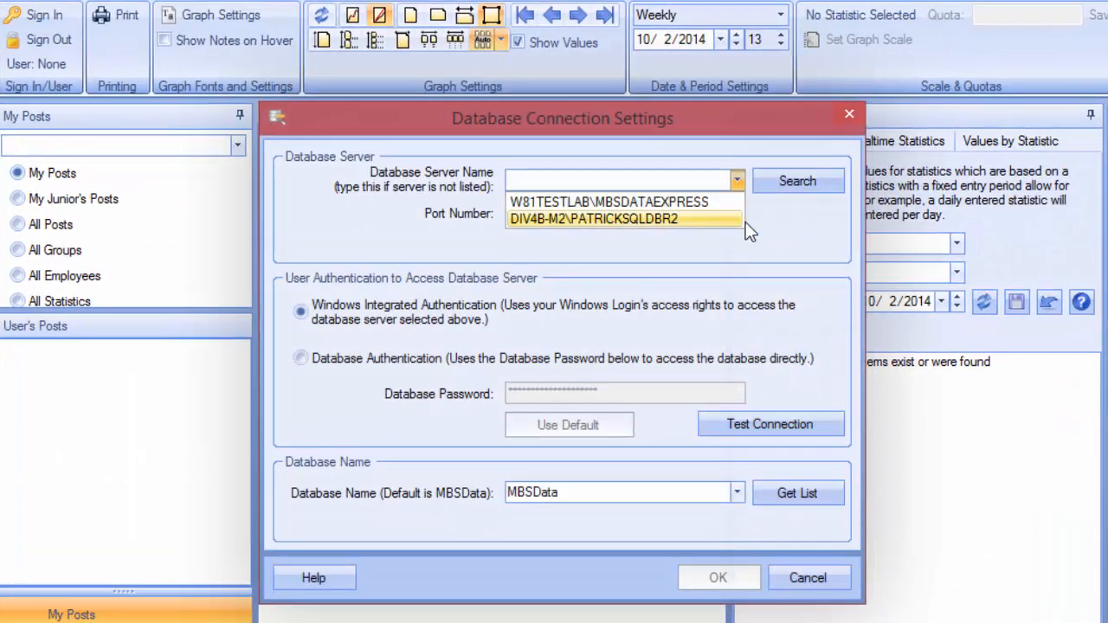
Select the W81TESTLAB\MBSDATAEXPRESS database server and test the connection with Windows Integrated Authentication
left_click(689, 202)
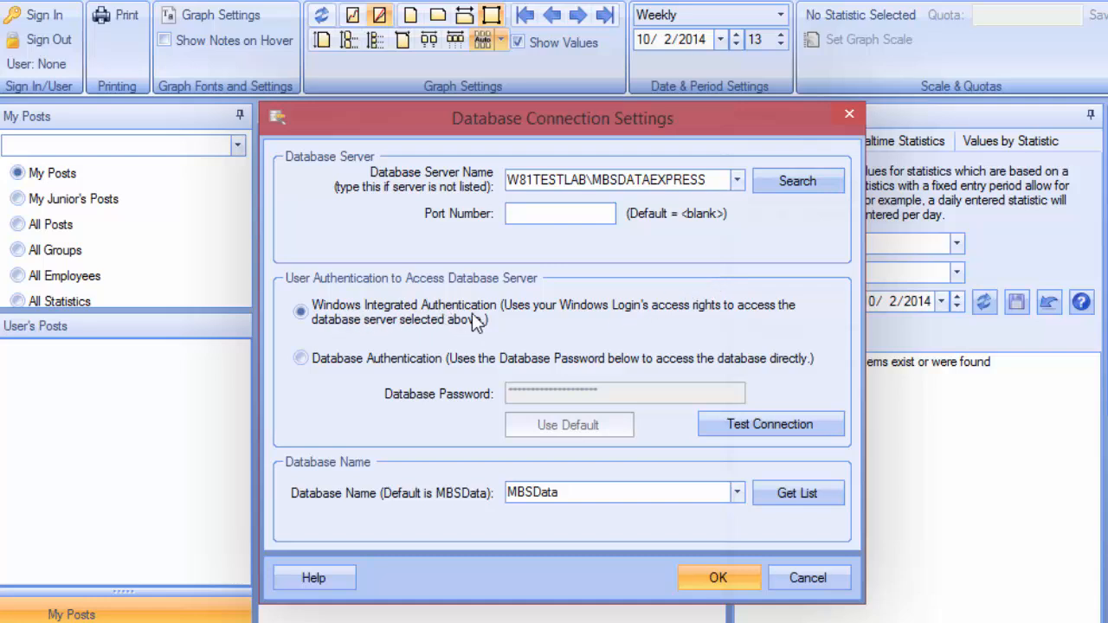
left_click(766, 428)
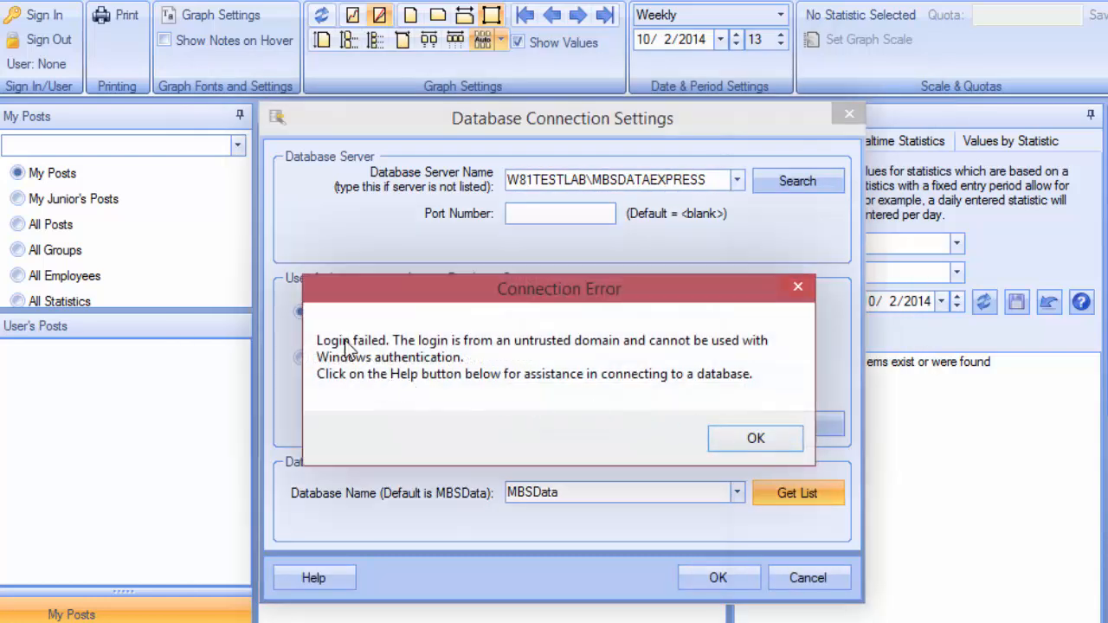
left_click(719, 437)
Switch to Database Authentication with the default database password and connect to the MBSData database
left_click(305, 360)
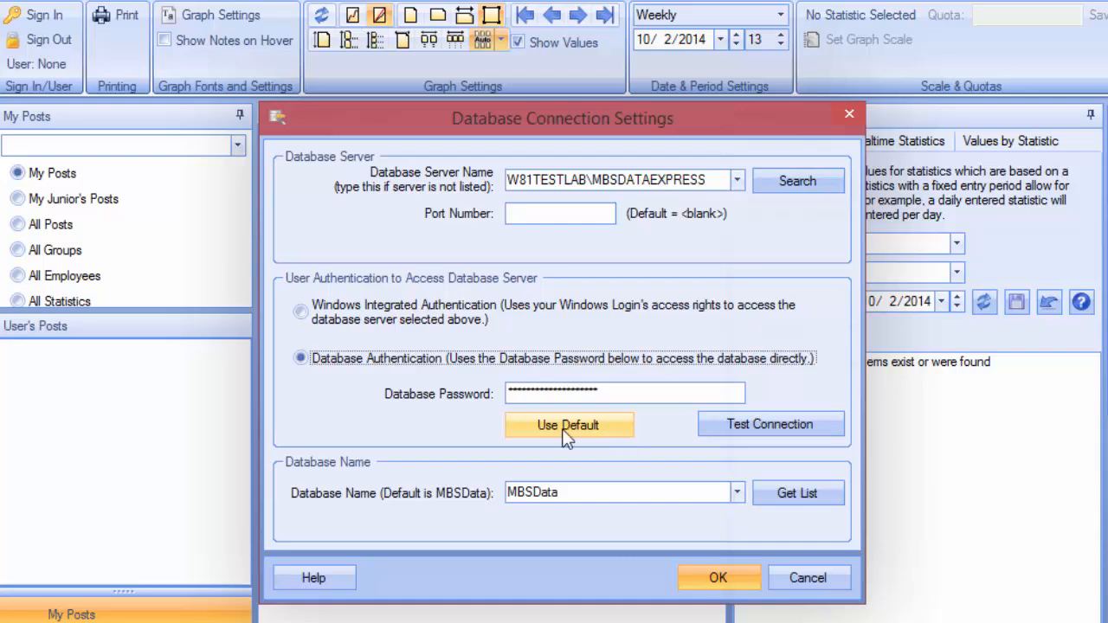
left_click(594, 435)
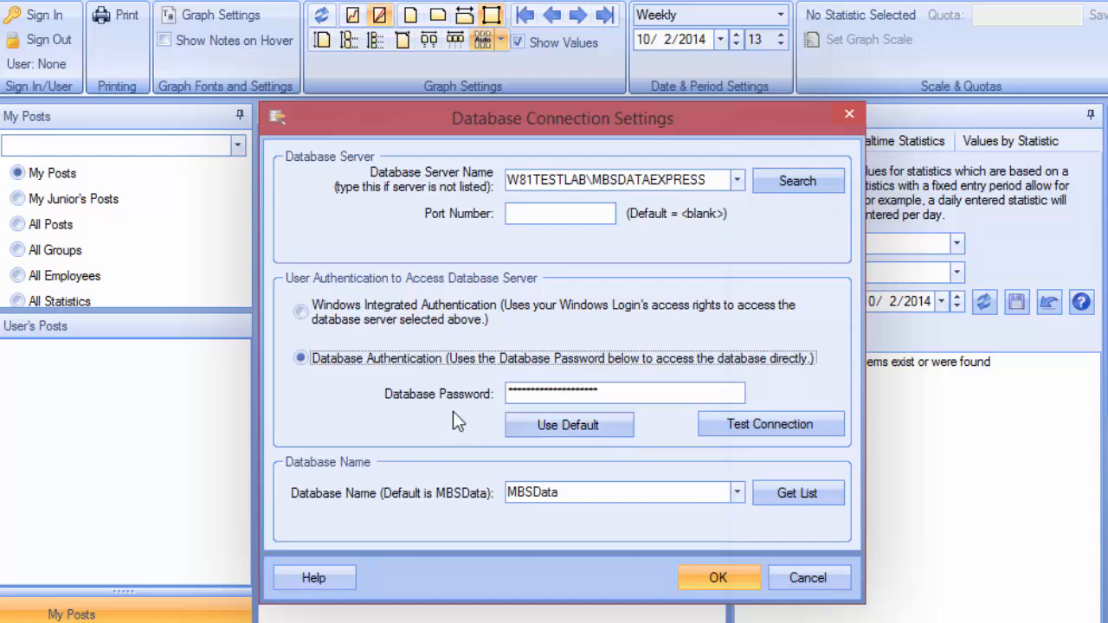
left_click(609, 427)
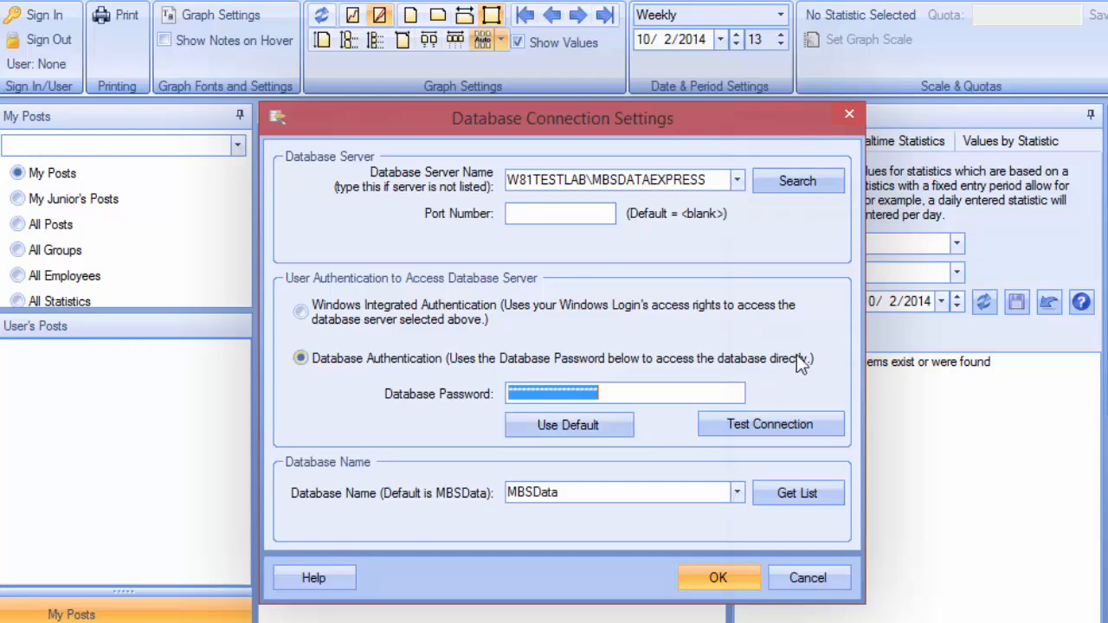
left_click(720, 580)
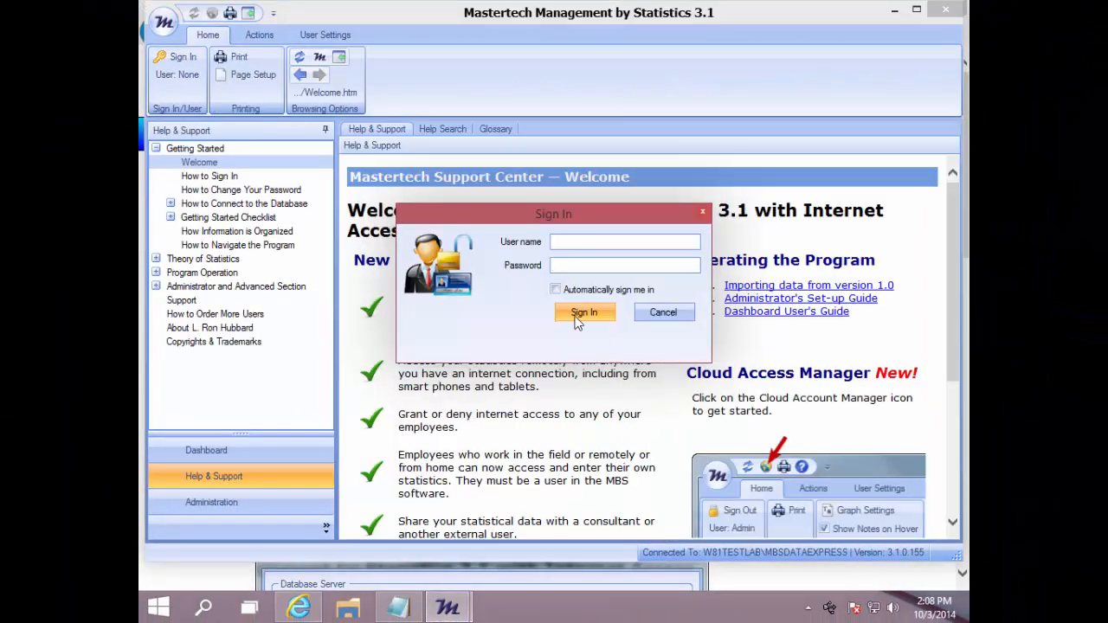
Sign in as admin with the account password and open the Dashboard
type("admin")
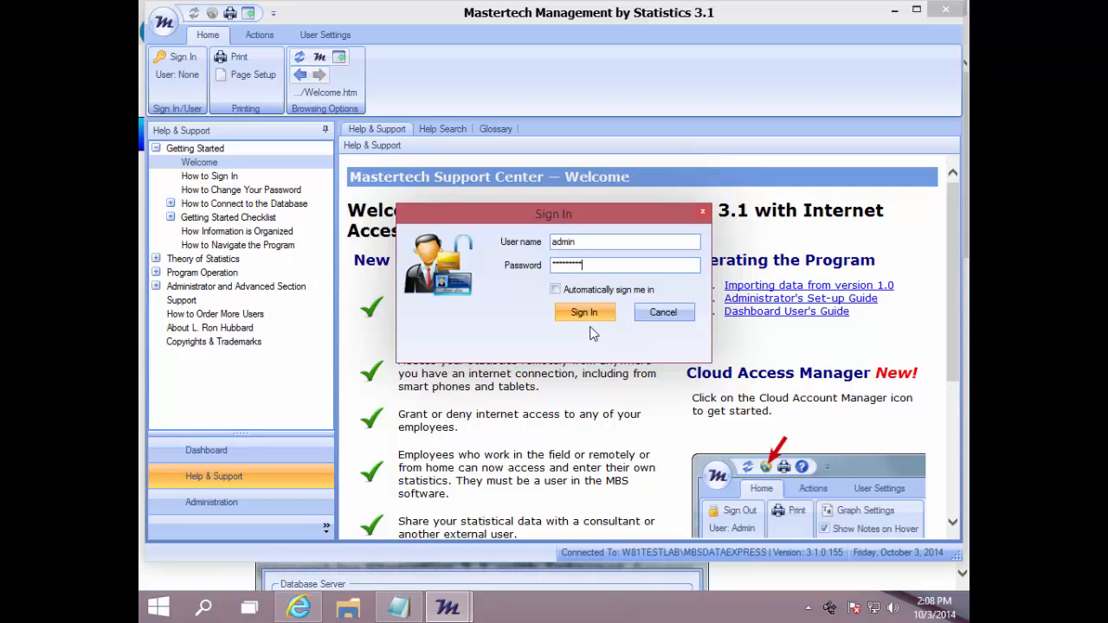
key("Return")
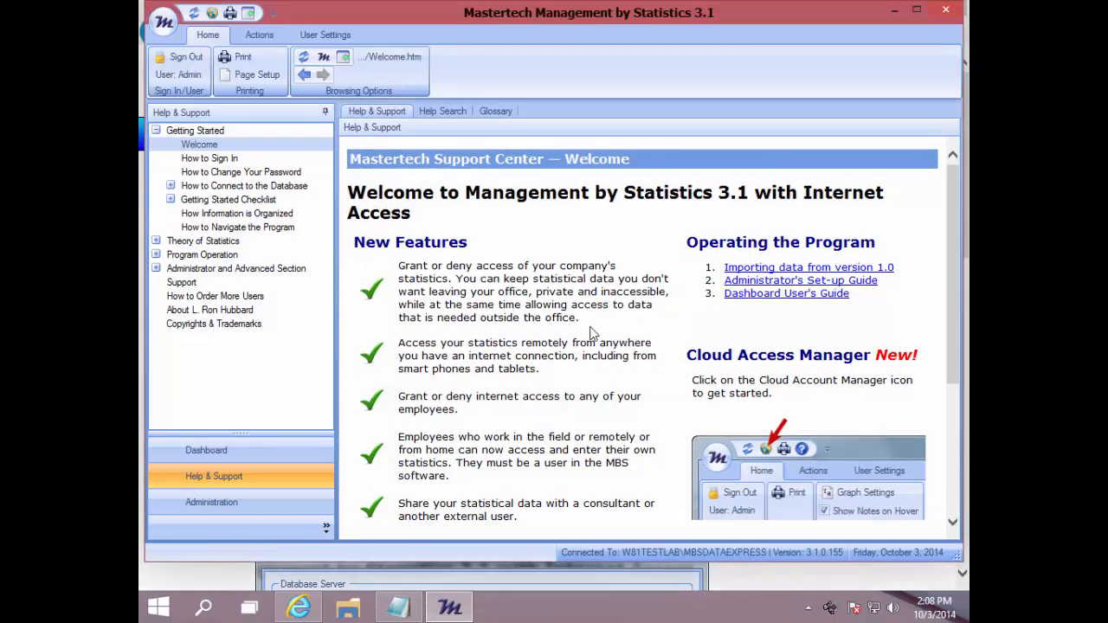
left_click(204, 450)
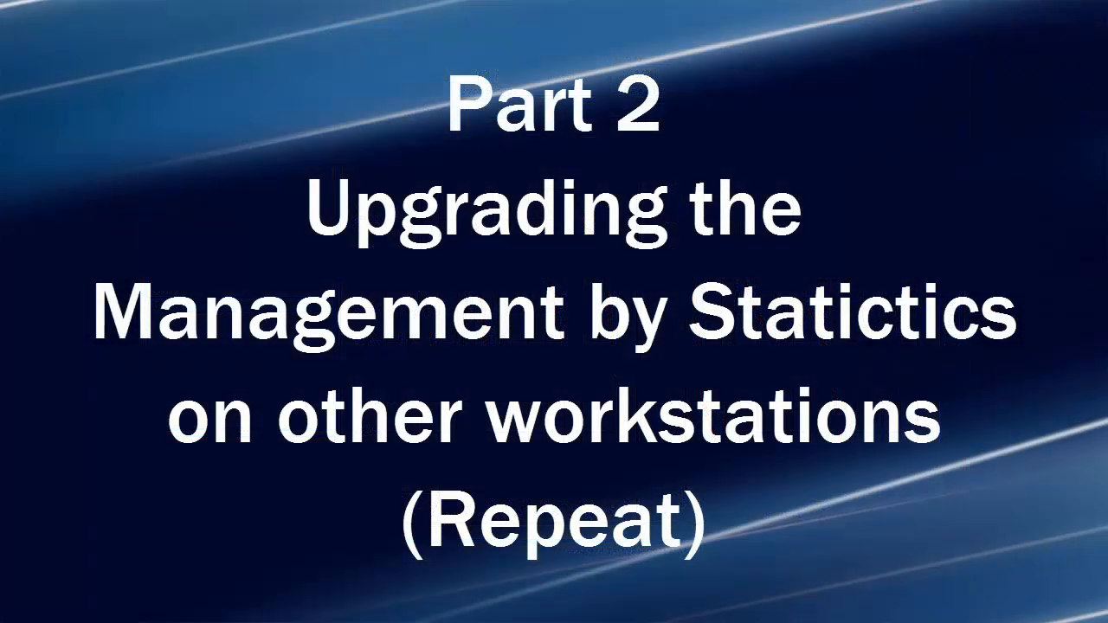